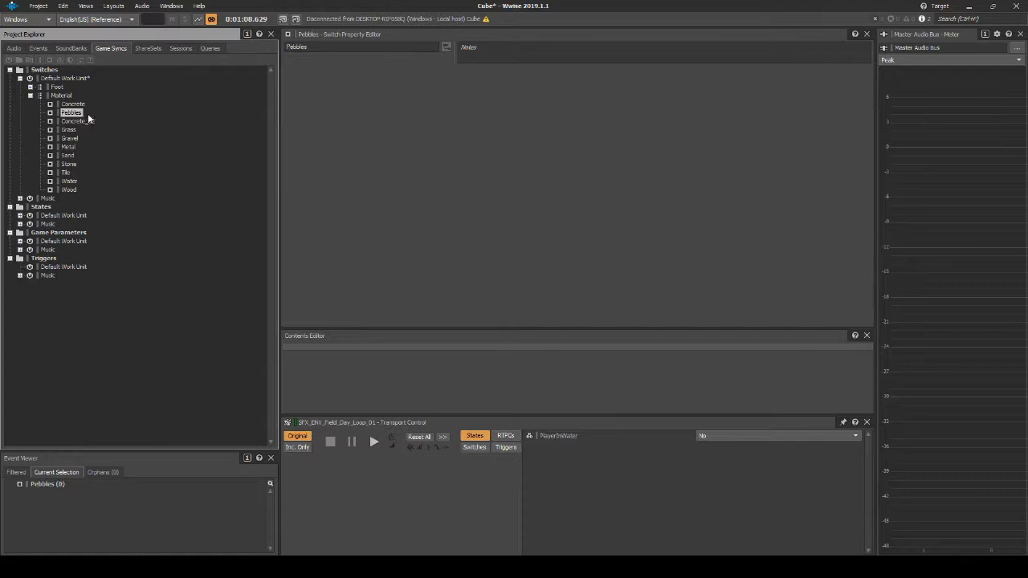
Step: Rename the Concrete_02 switch in the Material switch group as Undergrowth
key(Tab)
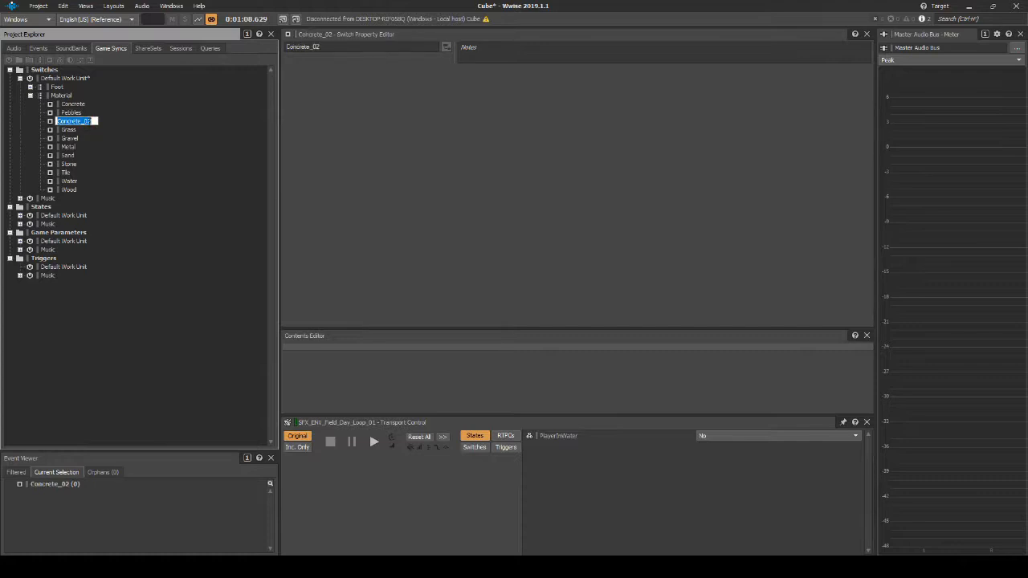
text(Undergrowth)
key(Return)
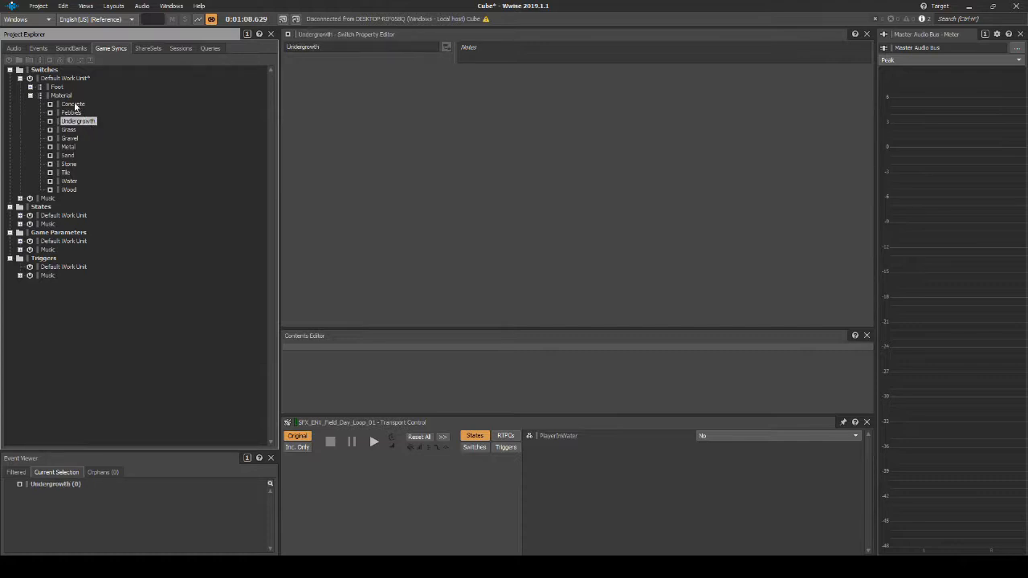
Step: Paste two copies of the Concrete footstep container into Footstep_Human_Player_Run in the Actor-Mixer Hierarchy
click(14, 49)
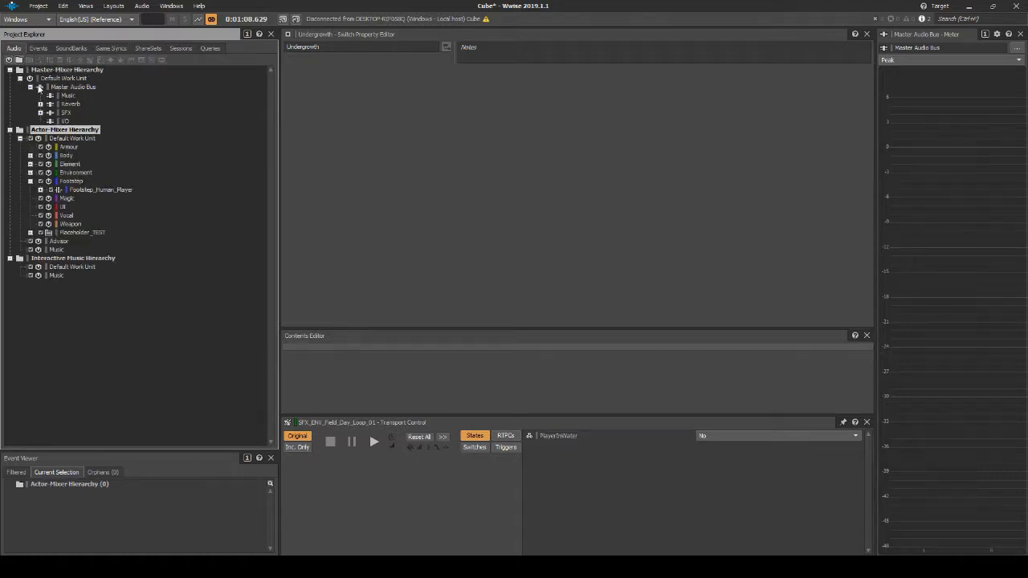
click(70, 180)
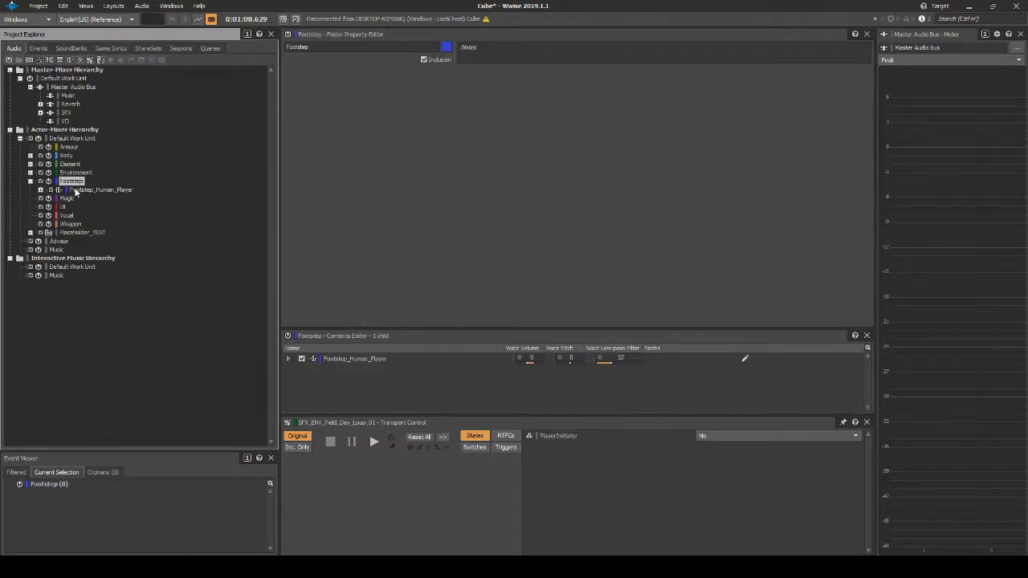
click(75, 191)
click(41, 190)
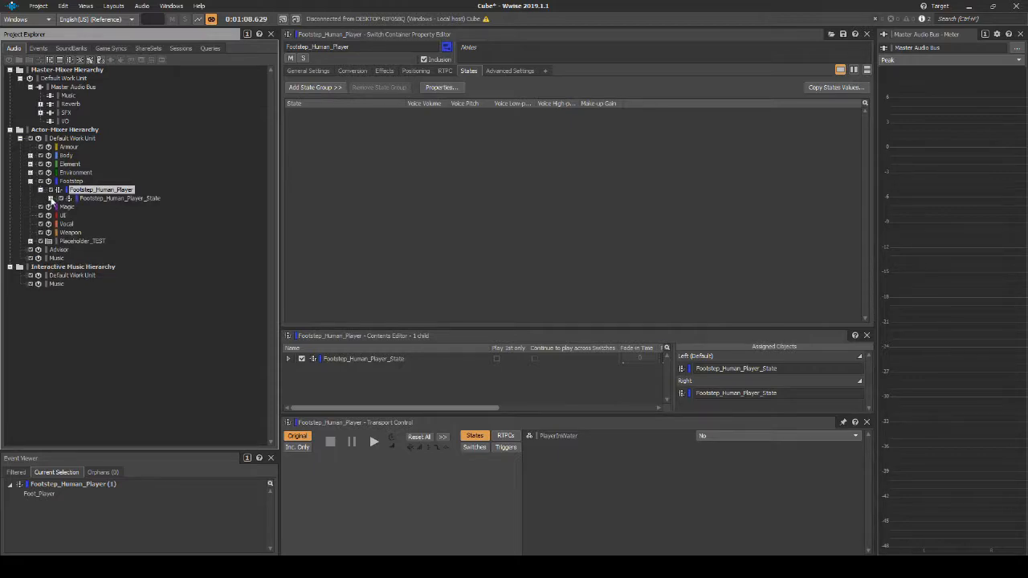
click(50, 197)
click(61, 215)
click(103, 217)
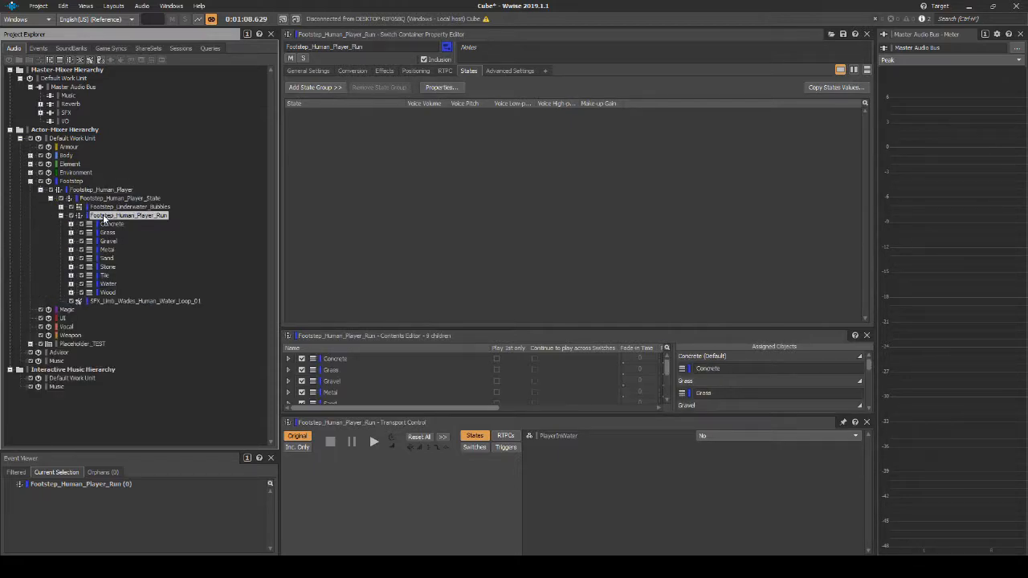
click(112, 224)
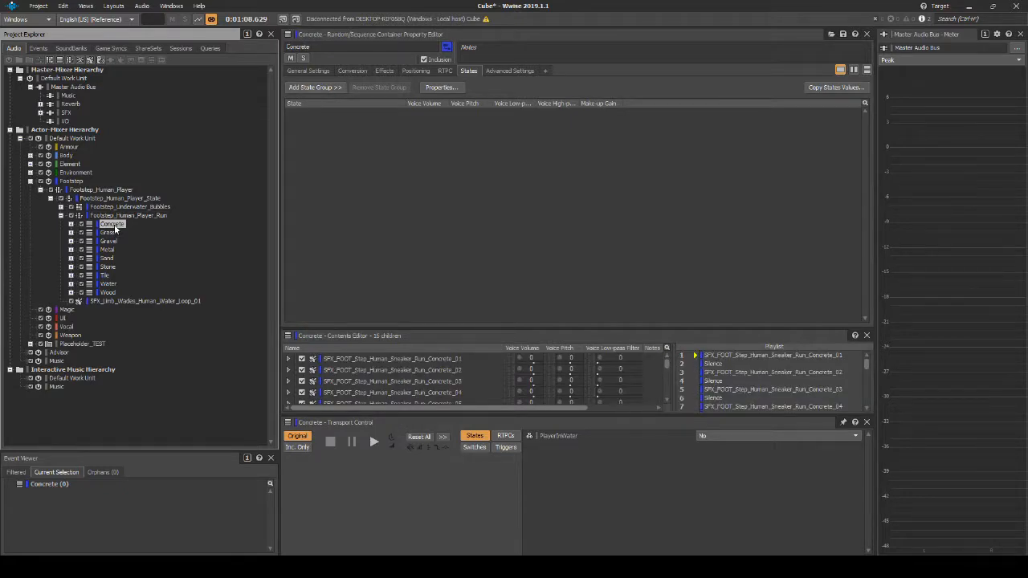
click(128, 218)
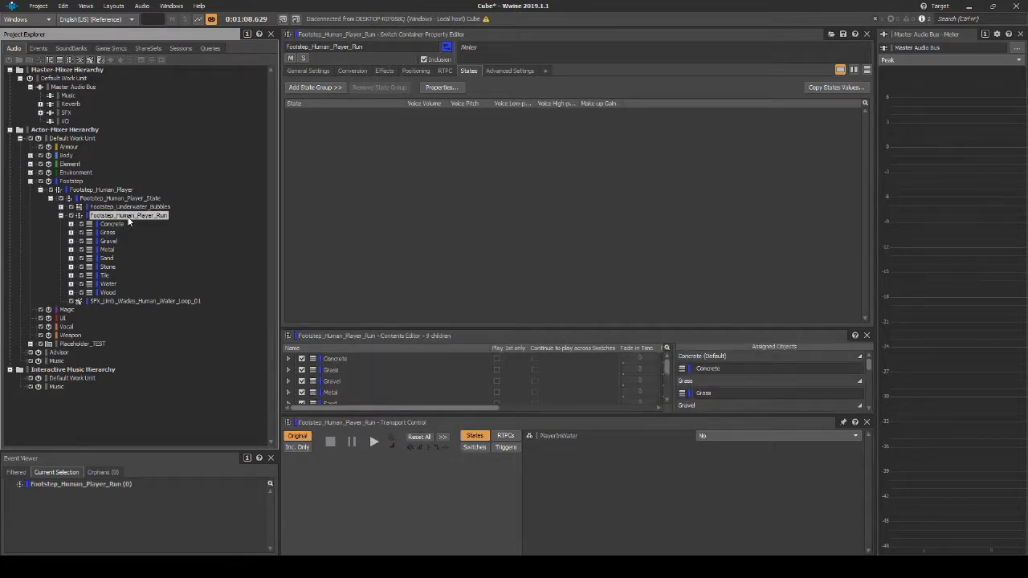
key(ctrl+v)
key(ctrl+v)
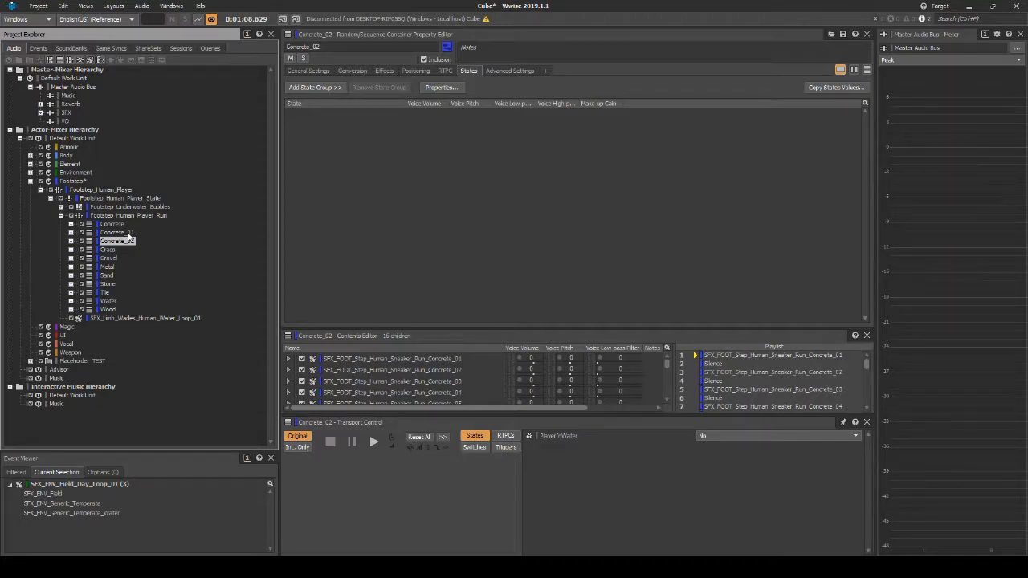
Step: Rename the two Concrete container copies as Pebbles and Undergrowth
click(117, 232)
key(F2)
text(Pebbles)
key(Return)
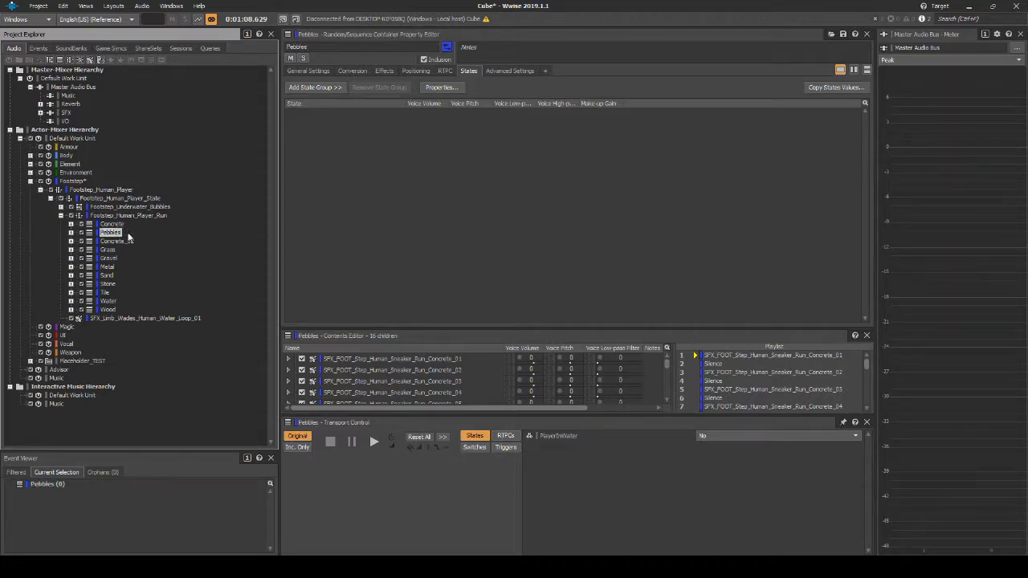
click(126, 241)
key(F2)
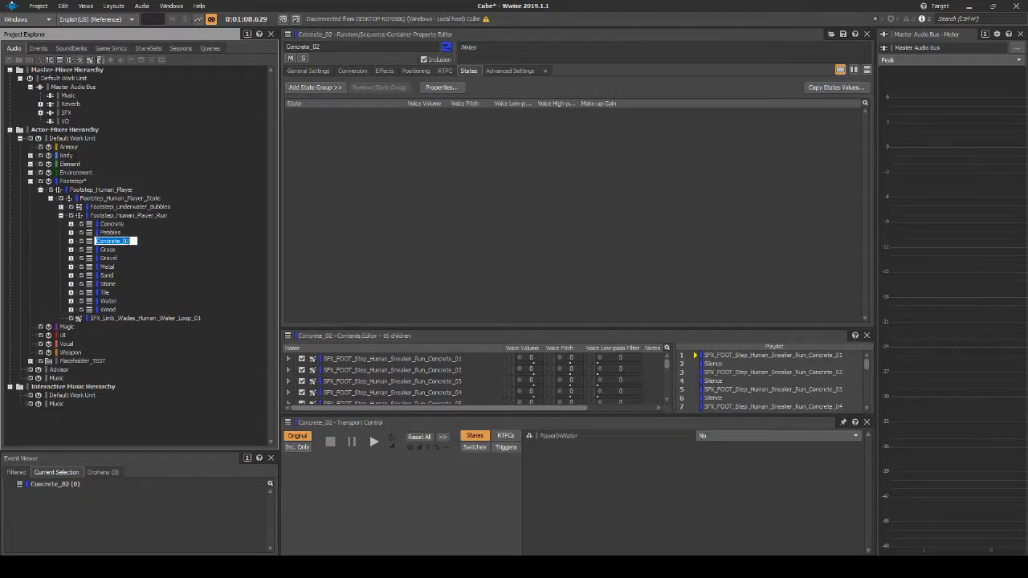
text(Undergrowth)
key(Return)
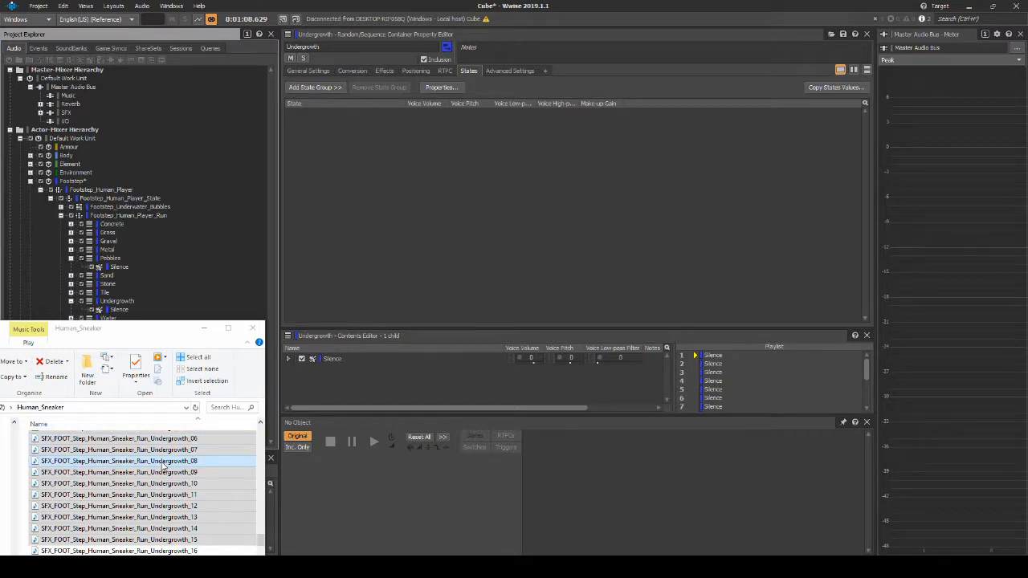
Step: Import the SFX_FOOT_Step_Human_Sneaker_Run_Pebbles files as Sound SFX into the Pebbles container and place imported footstep sounds in the playlist
drag(163, 463, 117, 263)
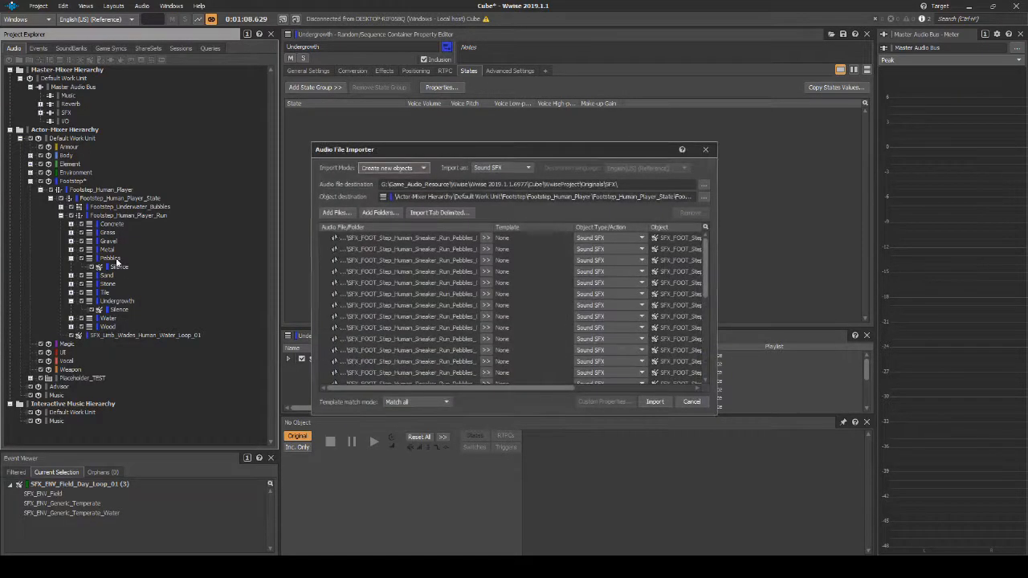
key(Return)
click(375, 240)
drag(673, 233, 722, 225)
drag(461, 251, 745, 240)
drag(451, 263, 717, 255)
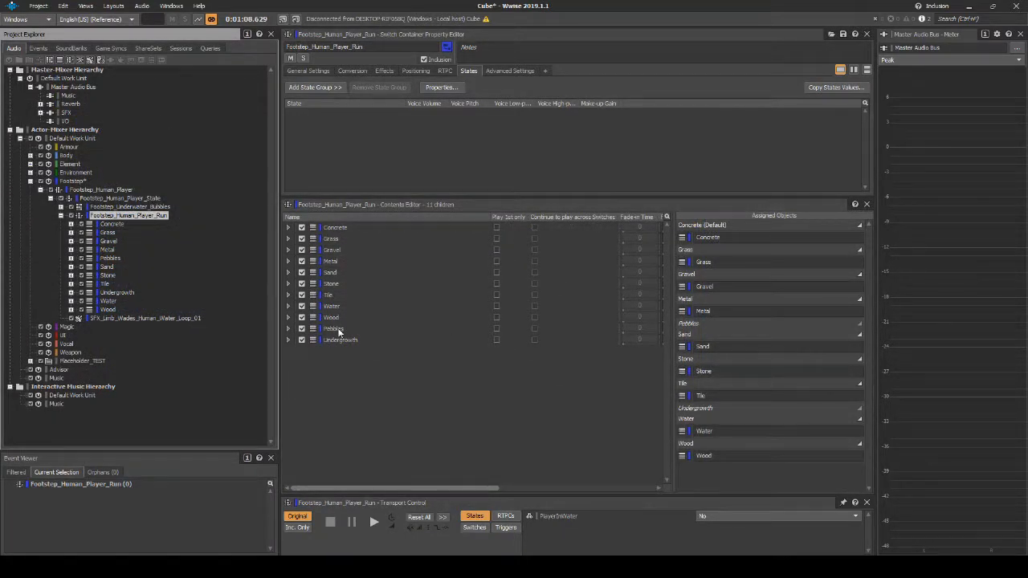
Step: Assign the Pebbles and Undergrowth containers to their matching switches in Footstep_Human_Player_Run and save the project
drag(339, 332, 696, 331)
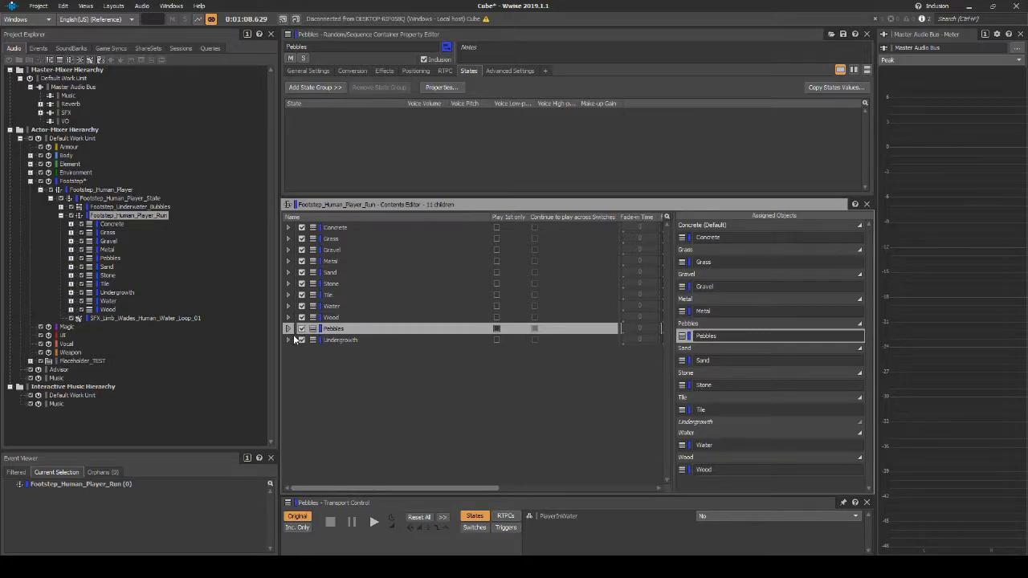
drag(331, 340, 749, 421)
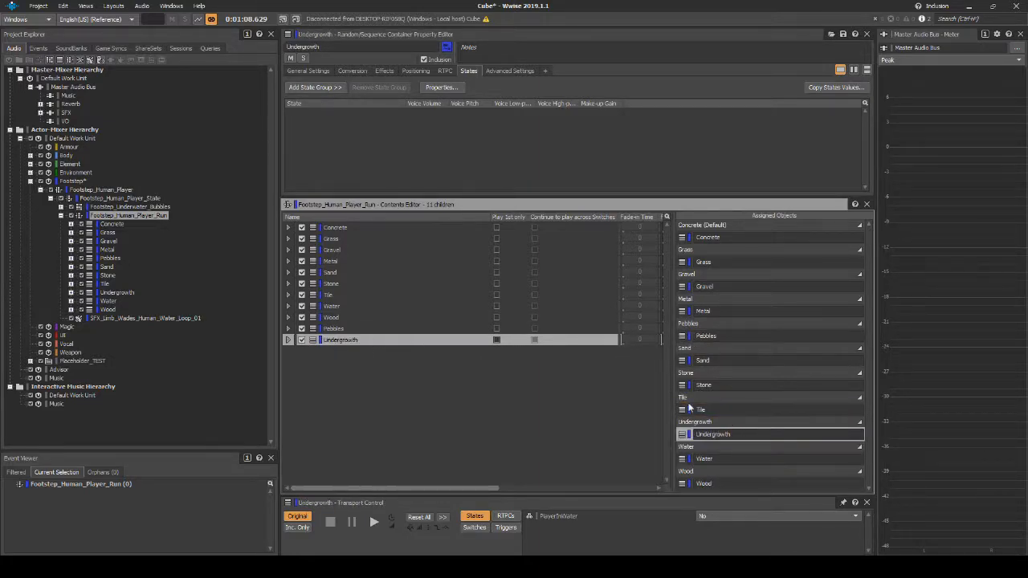
click(38, 6)
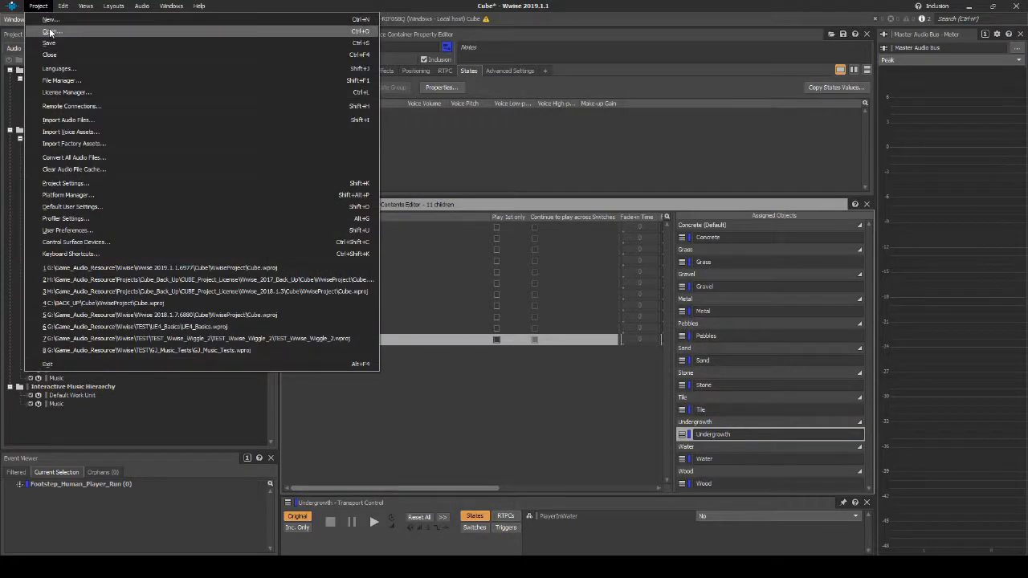
click(48, 42)
Step: Switch to the SoundBank layout and generate the SoundBanks
click(114, 5)
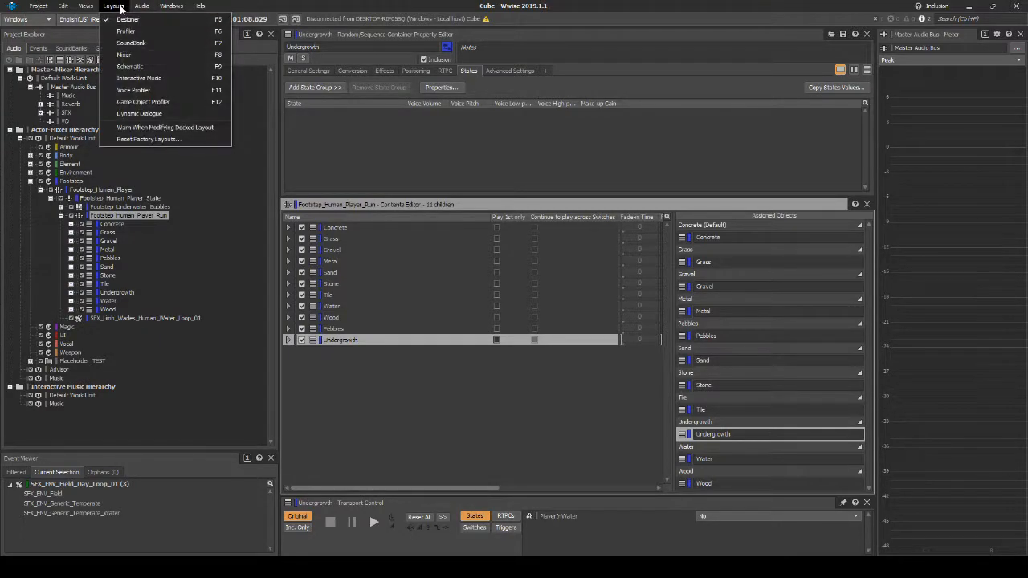
click(135, 43)
click(510, 61)
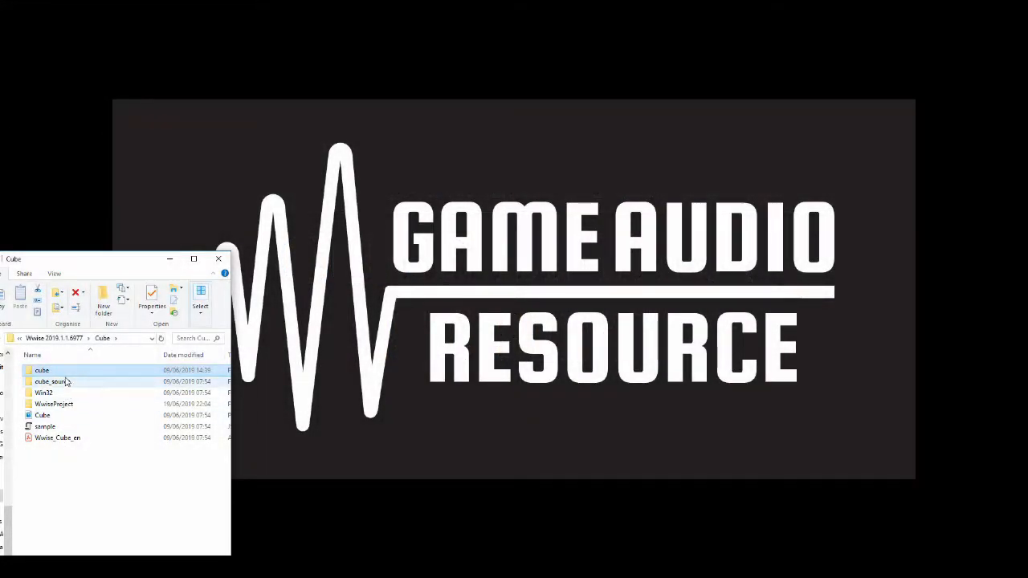
Step: In File Explorer, open the default_map_settings file from the Cube project's cube/data folder
double_click(65, 372)
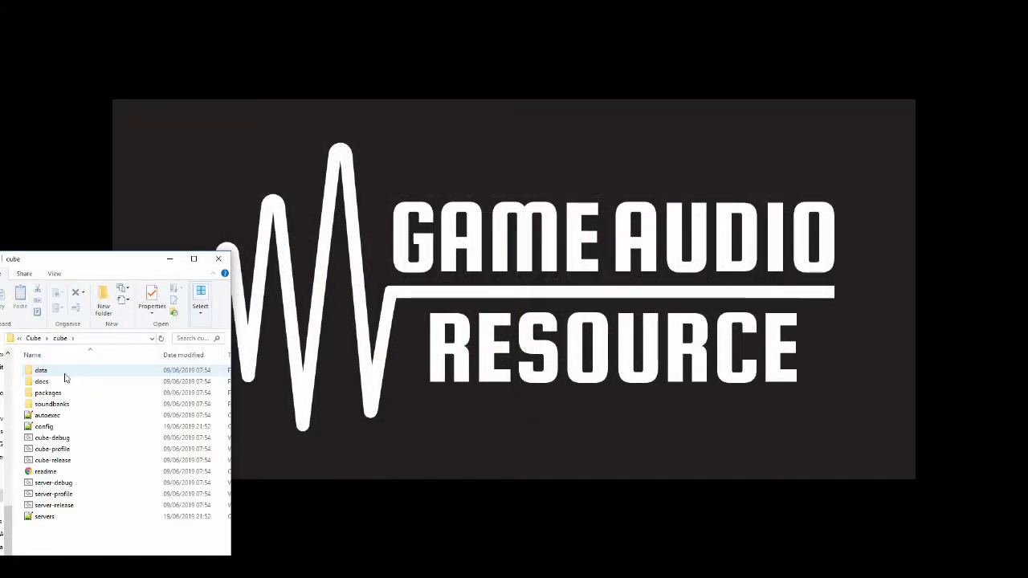
double_click(65, 373)
click(69, 393)
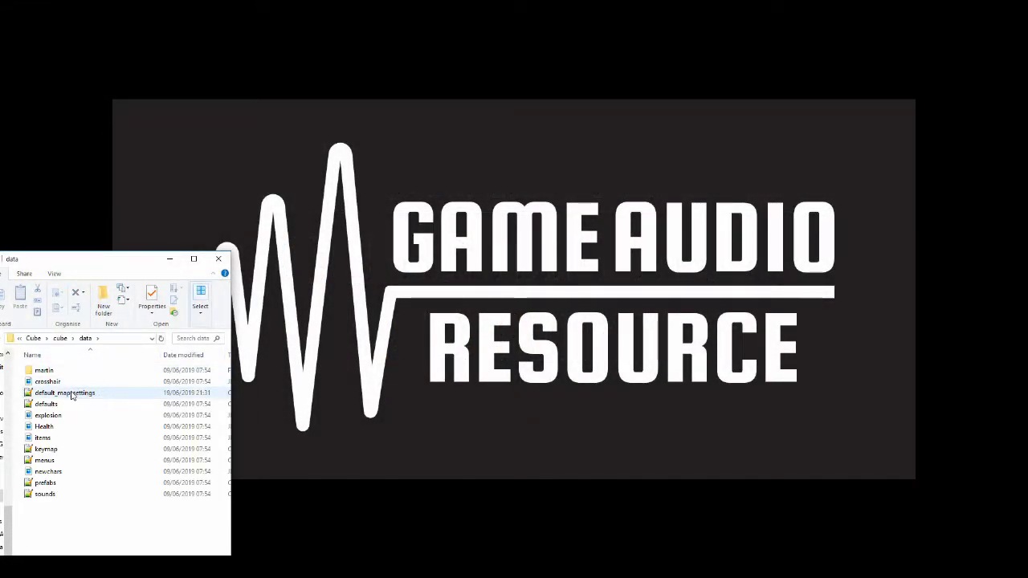
Step: Find the aard/aardograss_1 texture line, change its command to texturematerial and append the material "Undergrowth"
text(aard/aardograss)
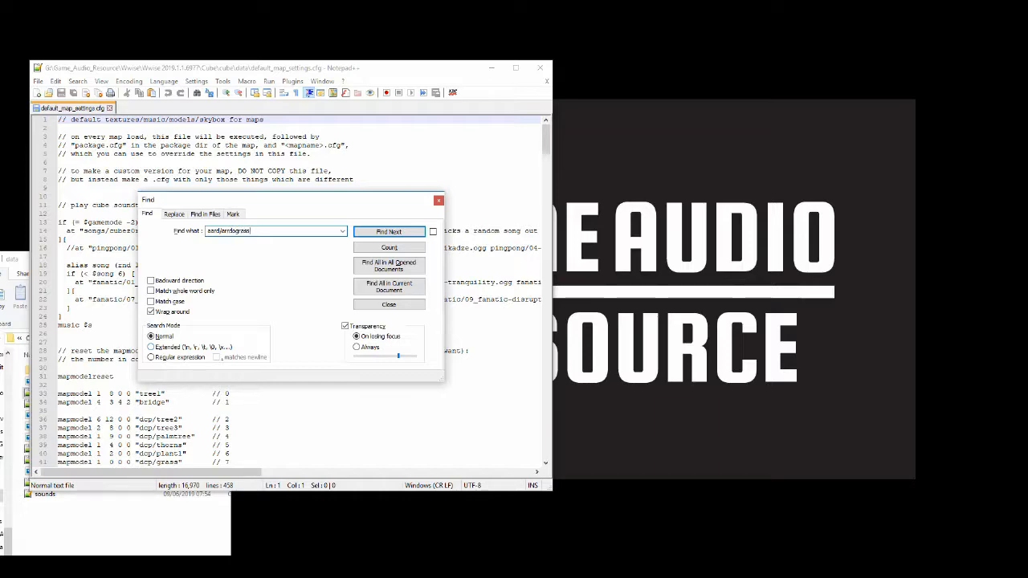
text(_1)
key(Return)
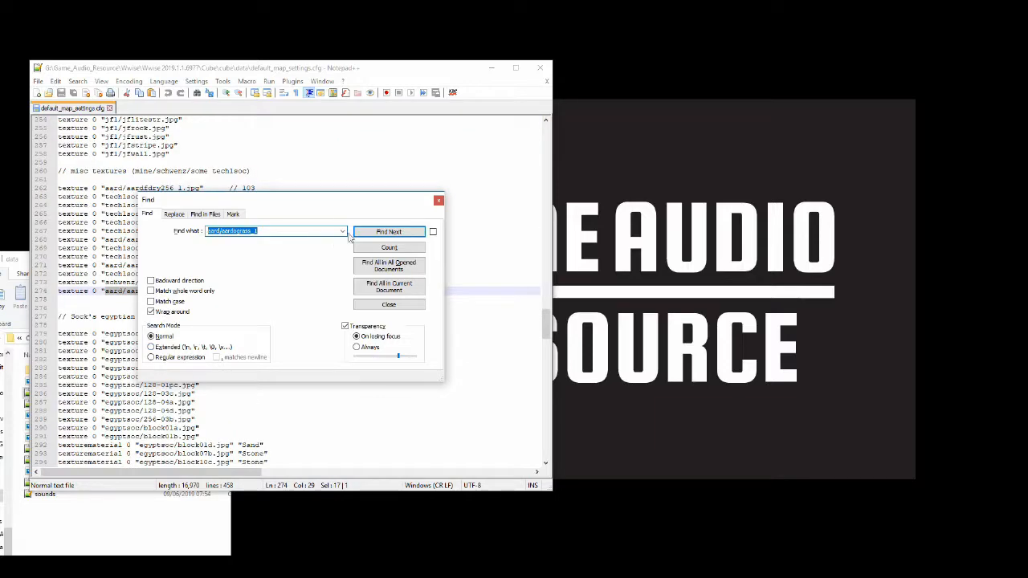
click(399, 232)
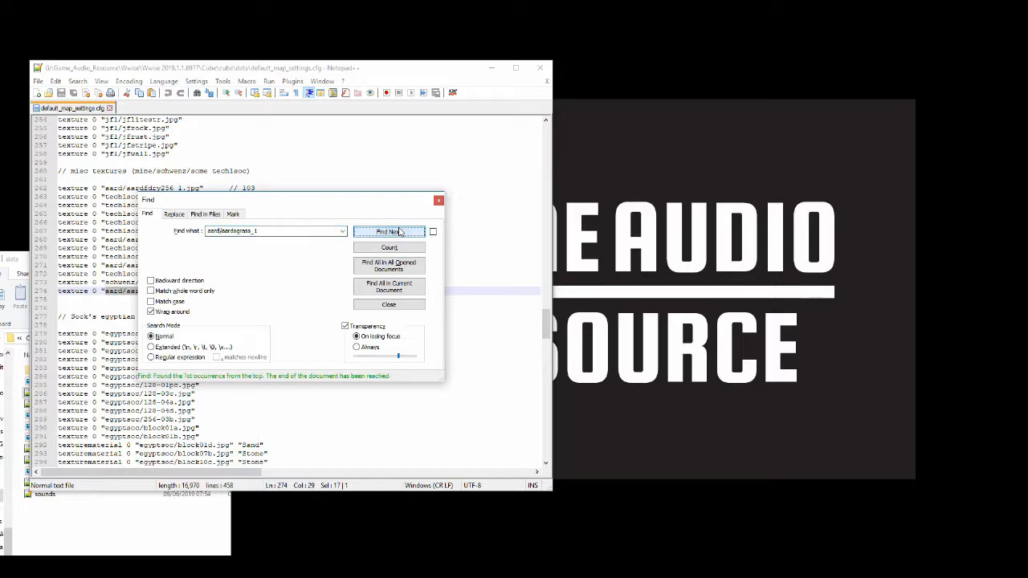
click(439, 201)
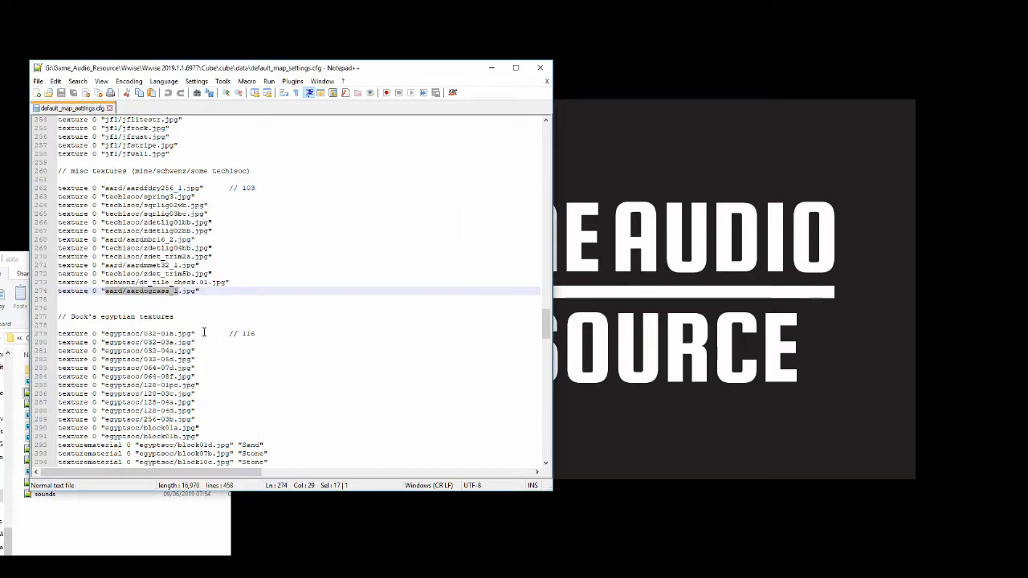
click(197, 292)
click(89, 292)
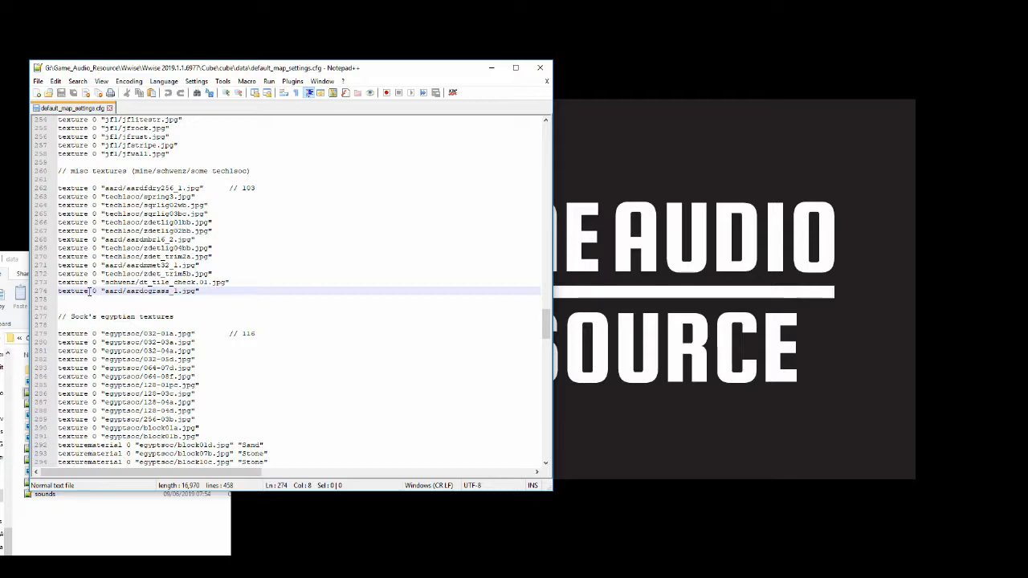
text(material)
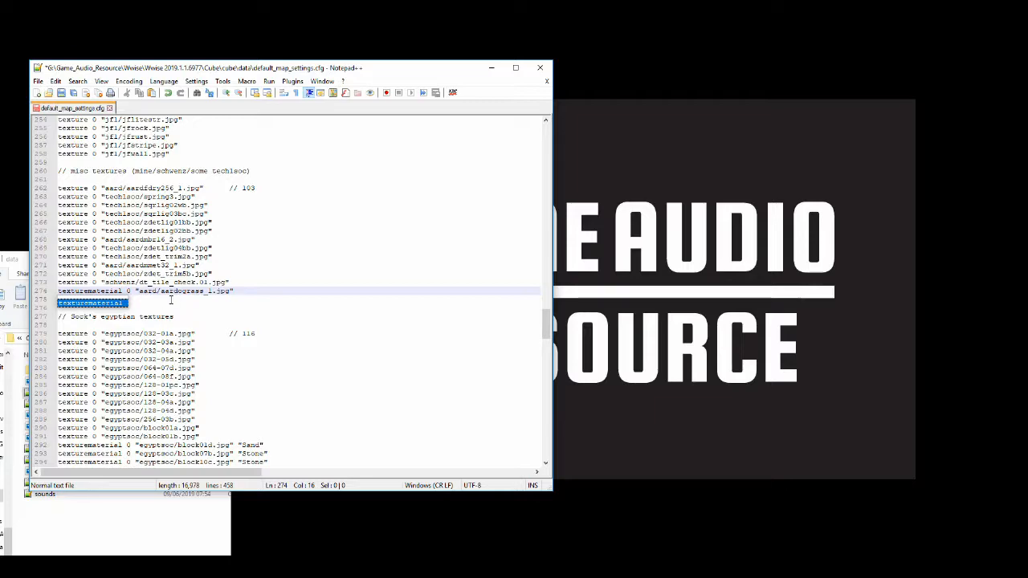
click(240, 291)
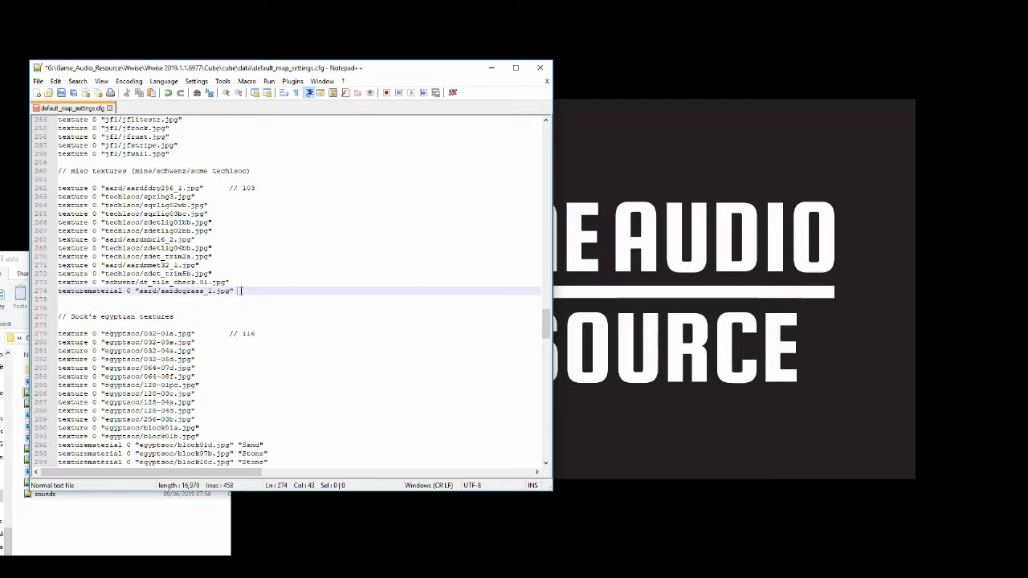
text("Undergrowth)
Step: Find the ik_ground_cobbles128 line and replace its material name with "Pebbles"
key(ctrl+f)
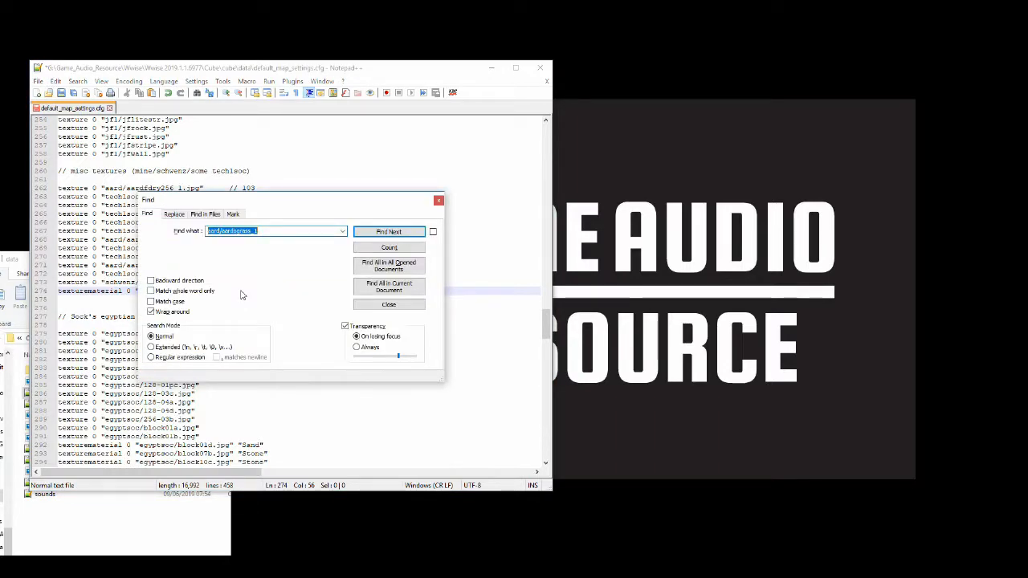
text(ik_ground_Cobbles128)
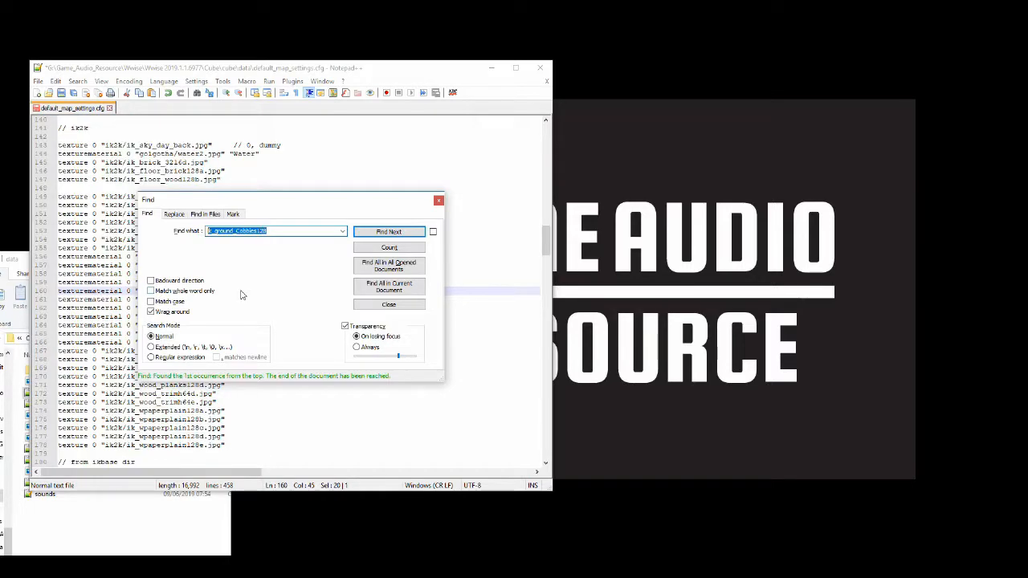
key(Return)
click(396, 235)
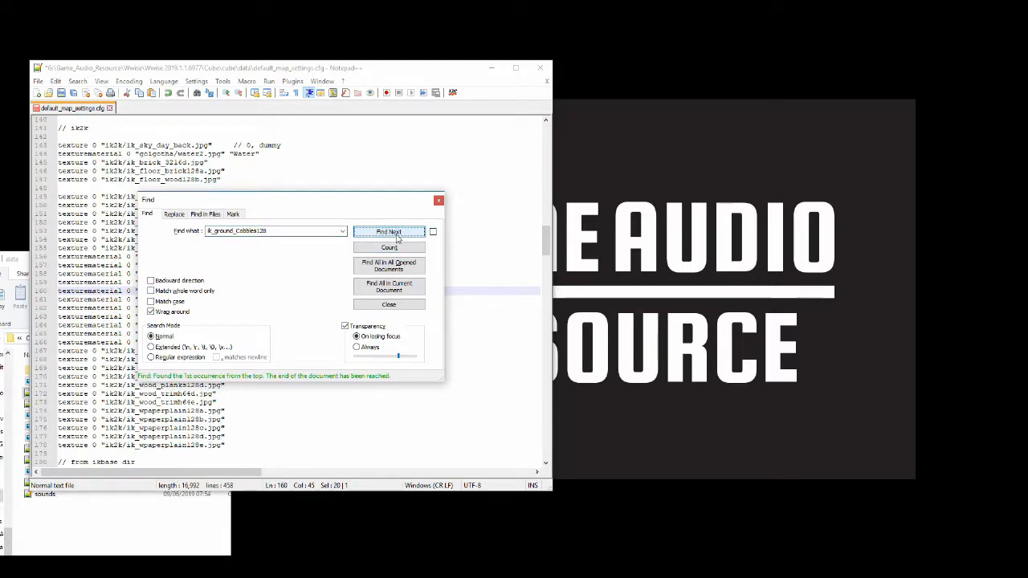
click(439, 200)
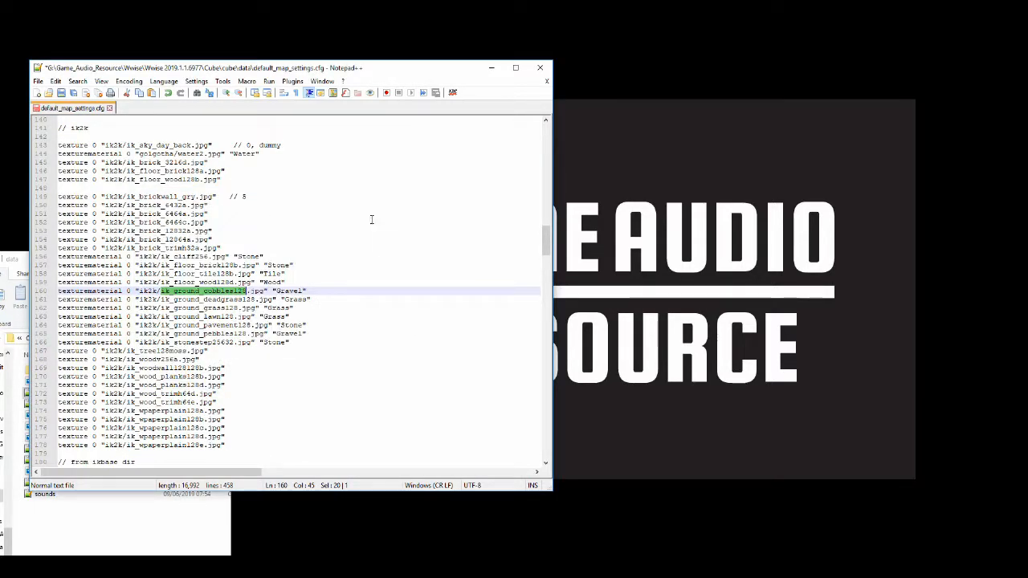
click(294, 291)
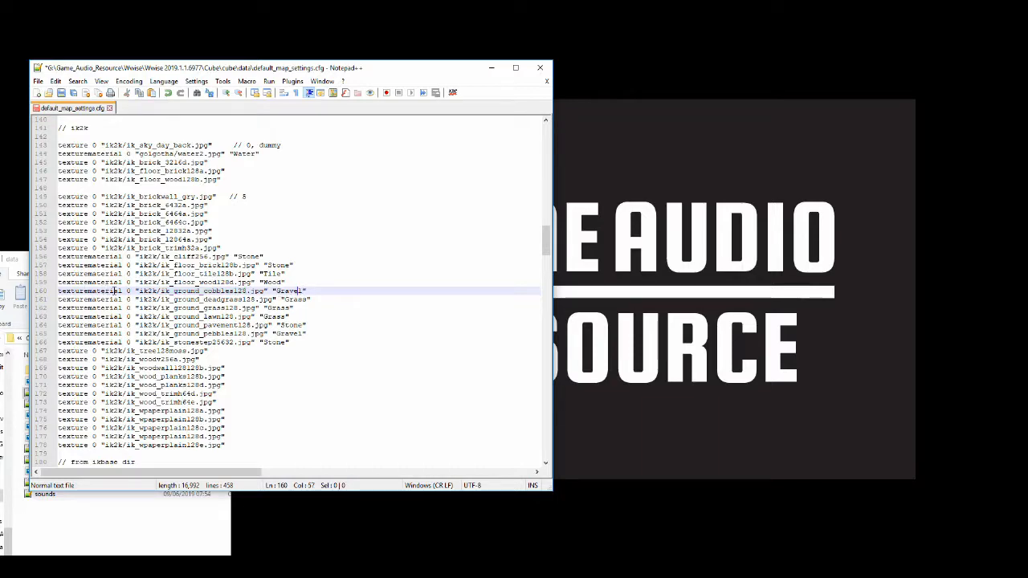
click(304, 291)
key(BackSpace)
key(BackSpace)
key(BackSpace)
text(Pebbles)
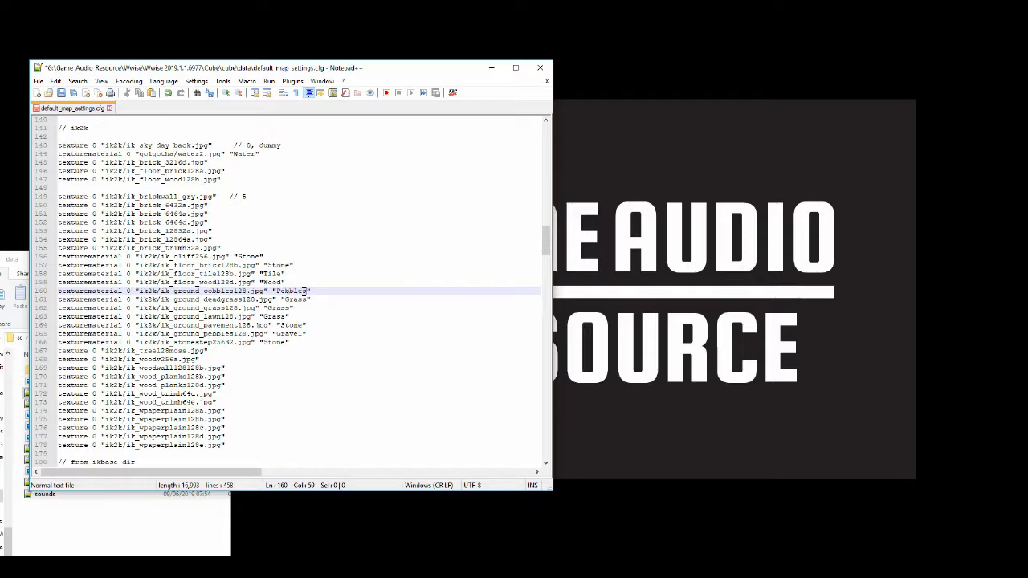
click(327, 299)
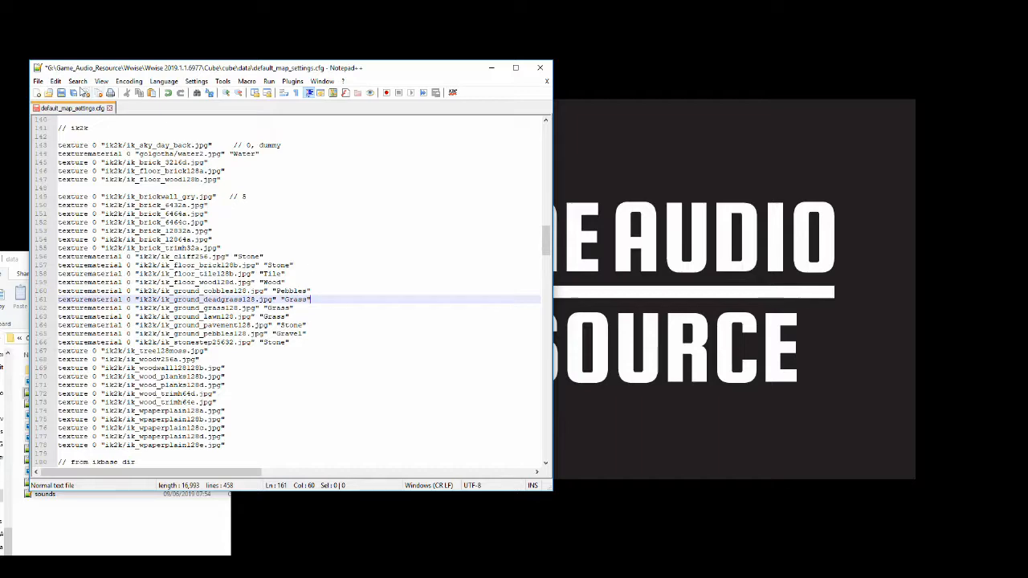
Step: Save the edited default_map_settings file and close the text editor
click(62, 93)
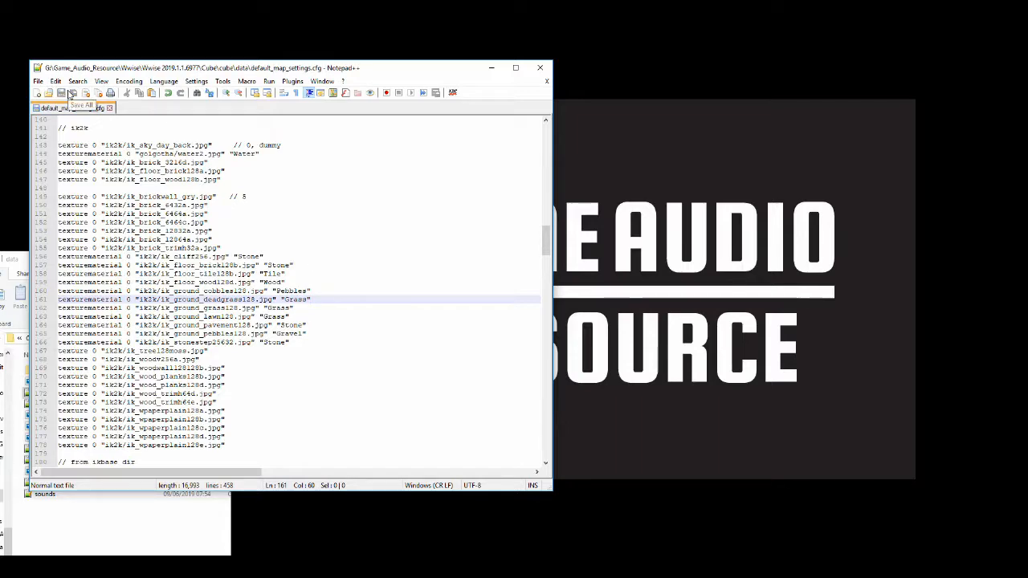
click(541, 69)
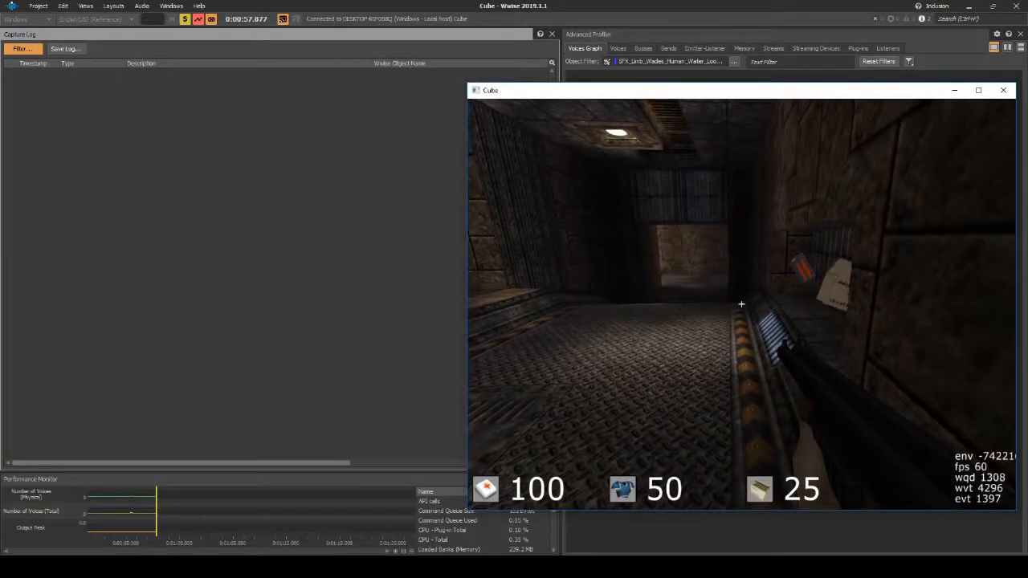
Step: In the Cube game, load the map drianmp3 from the maps list
key(Escape)
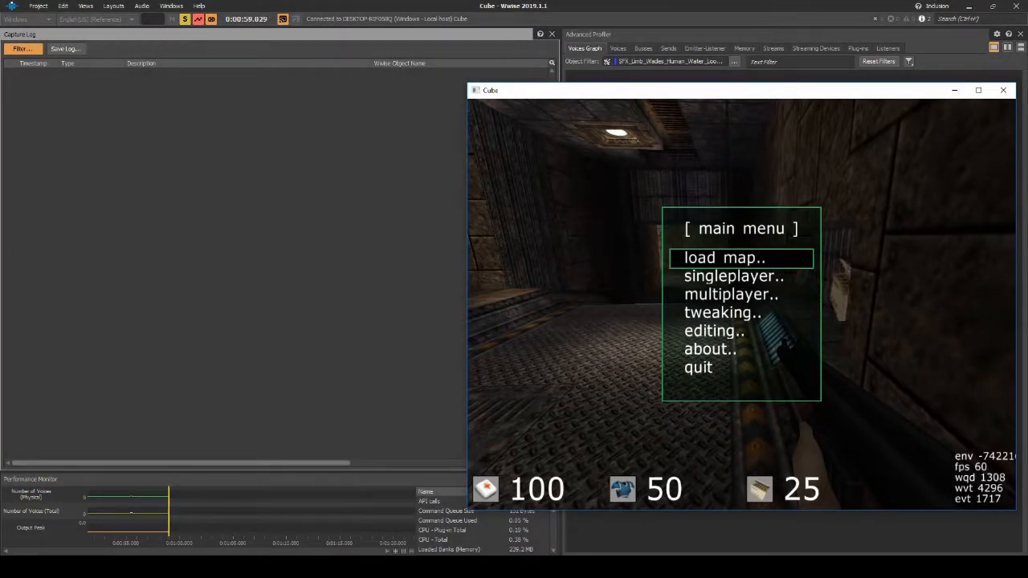
key(Return)
key(Down)
key(Down)
key(Down)
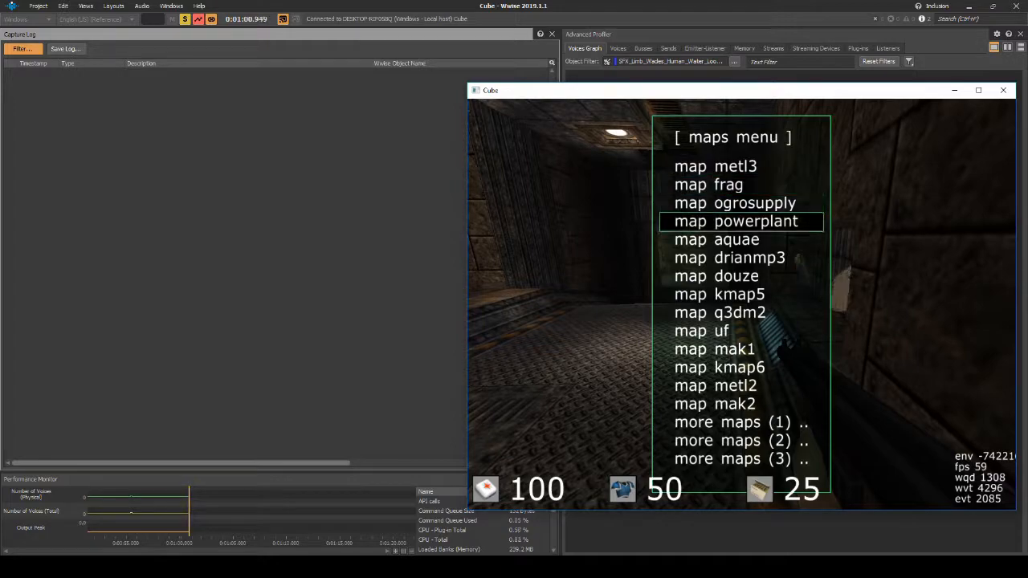
key(Down)
key(Down)
key(Return)
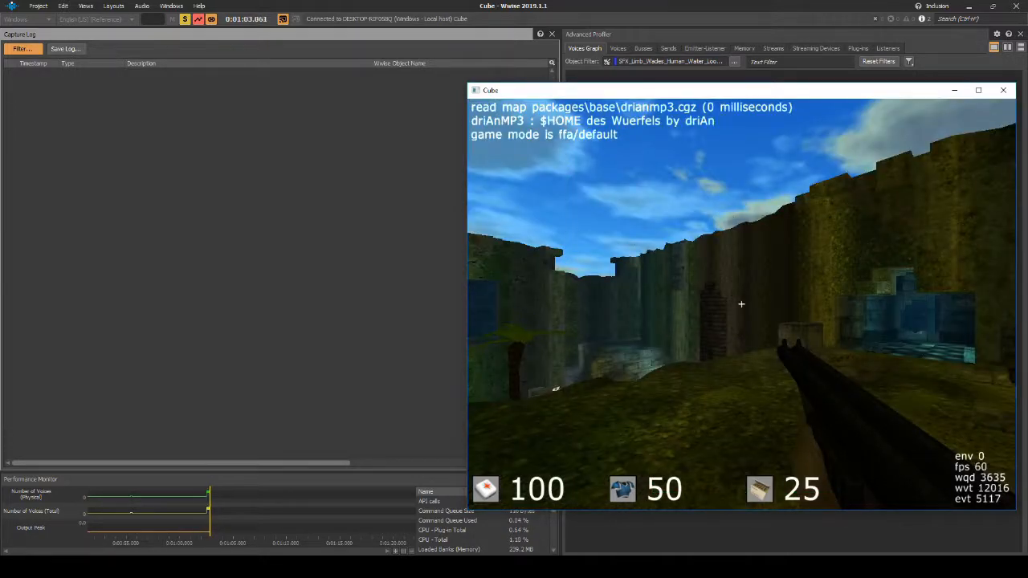
Step: Walk across the drianmp3 map's grass and stone areas to check the footstep sounds logged in the Wwise Capture Log
key(w)
key(w)
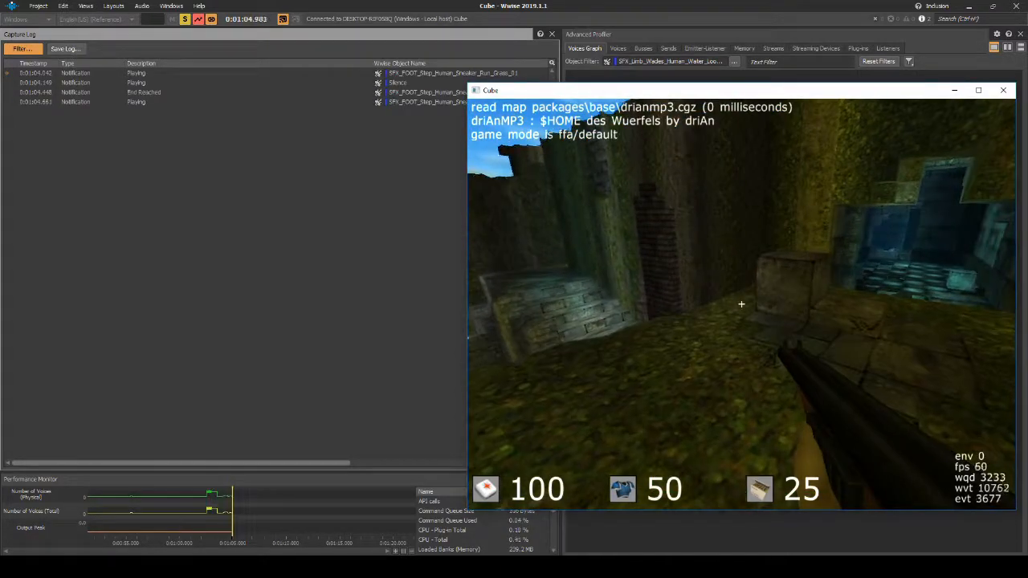
key(w)
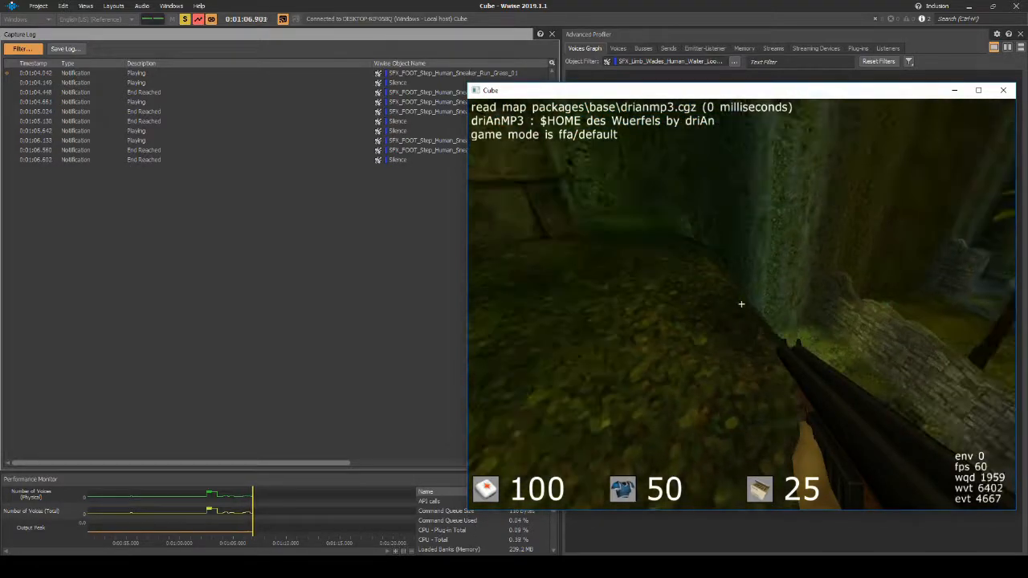
key(w)
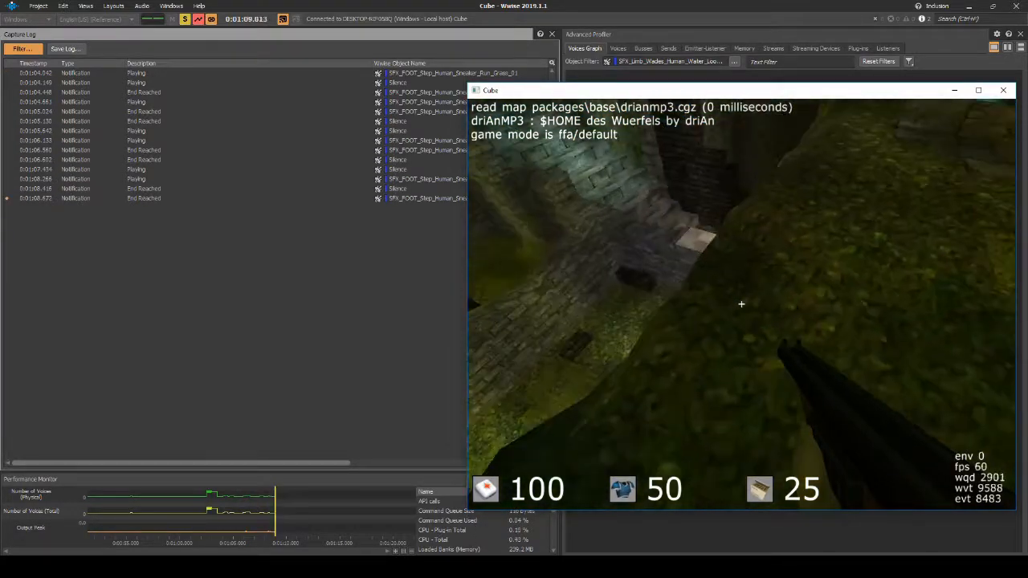
key(w)
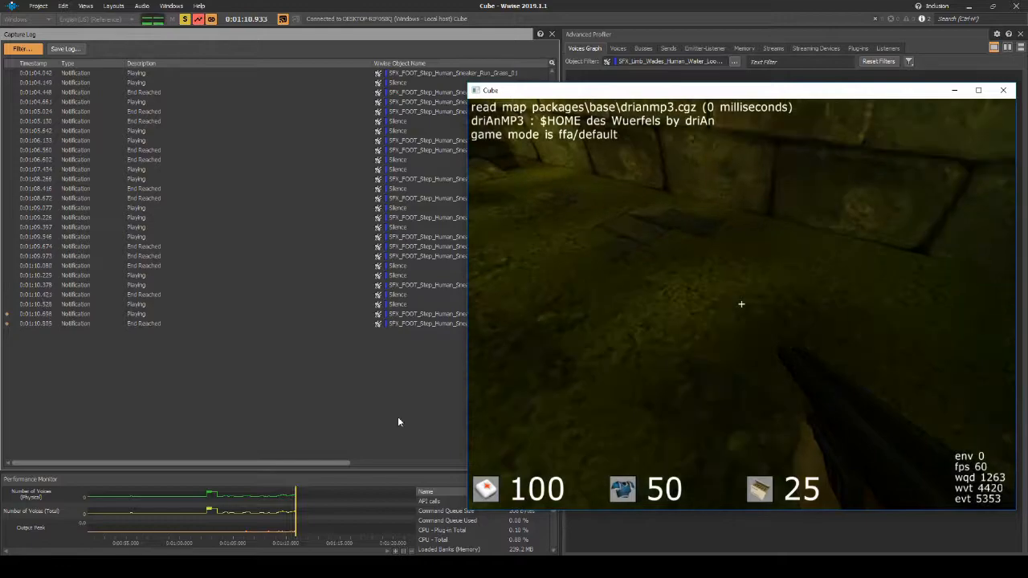
key(w)
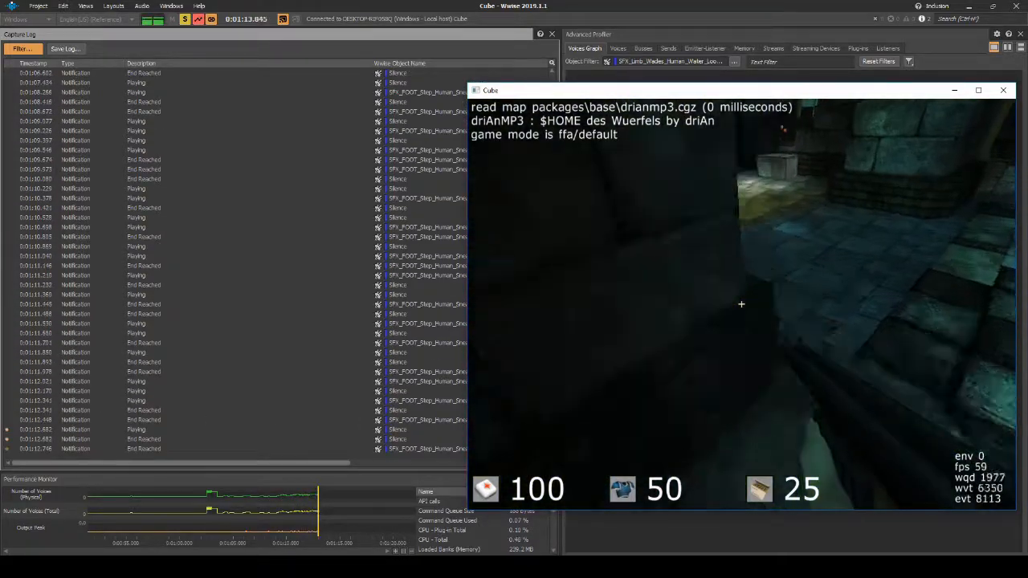
key(w)
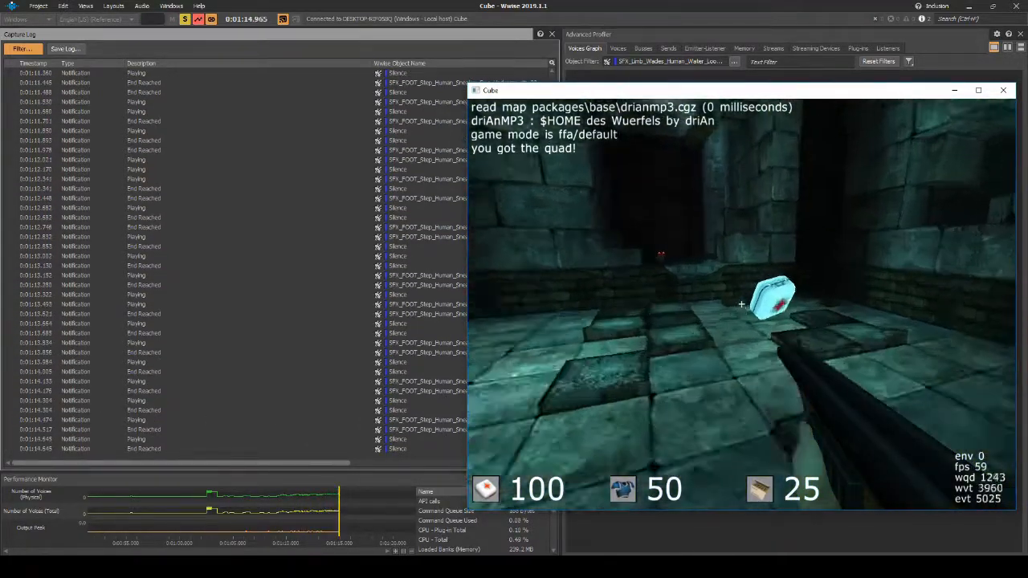
key(w)
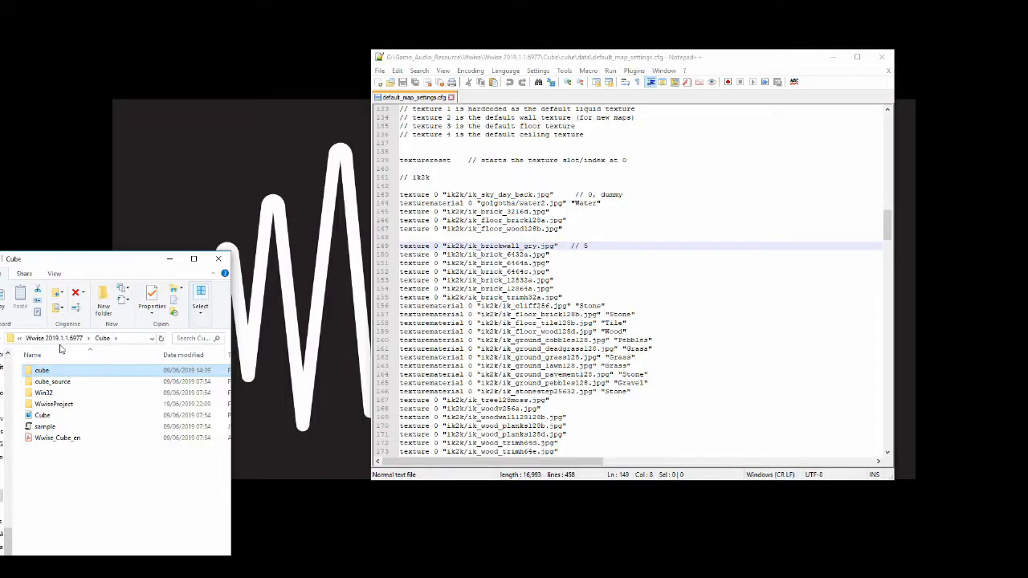
Step: In default_map_settings.cfg, change the command on the ik_brickwall_gry line to texturematerial
click(431, 245)
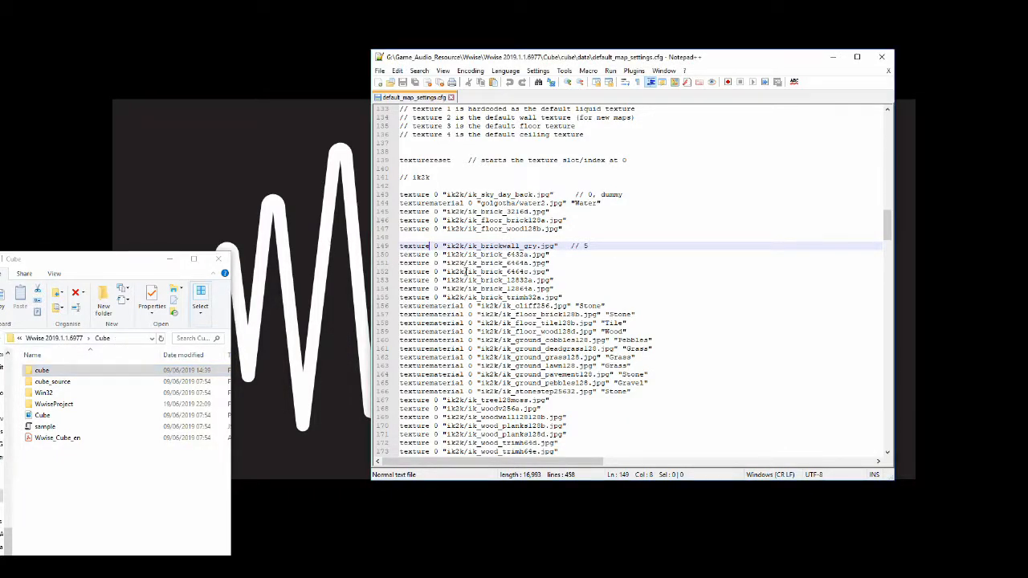
text(material)
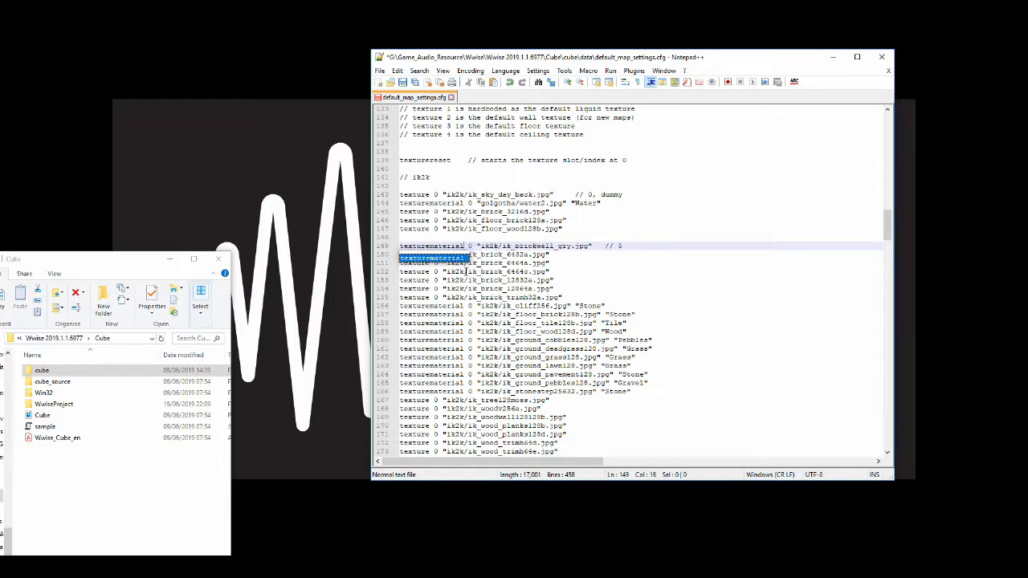
click(565, 246)
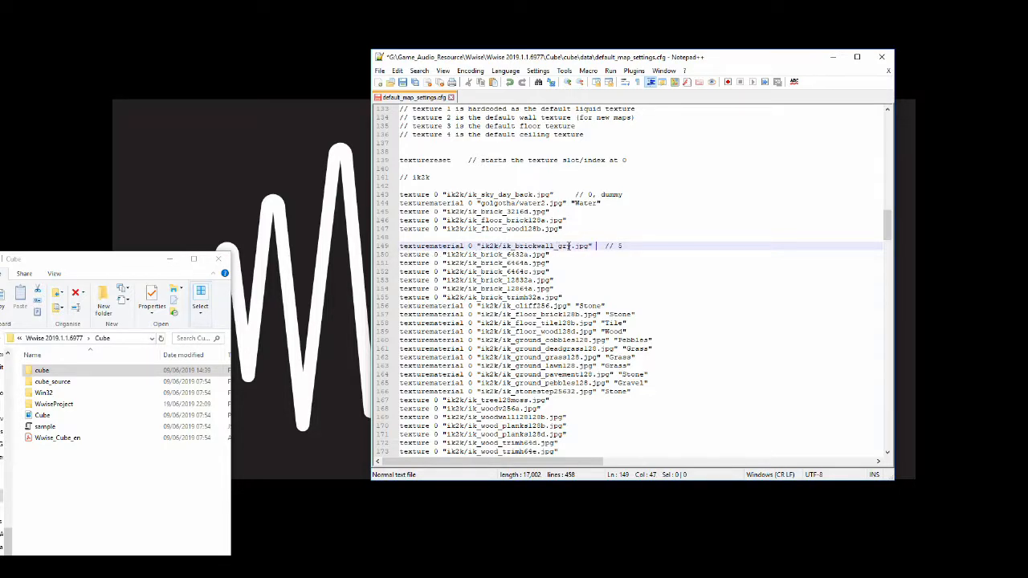
Step: Copy the texture name ik_brickwall_gry, search for it in the cube/packages folder and open the image
drag(571, 246, 503, 246)
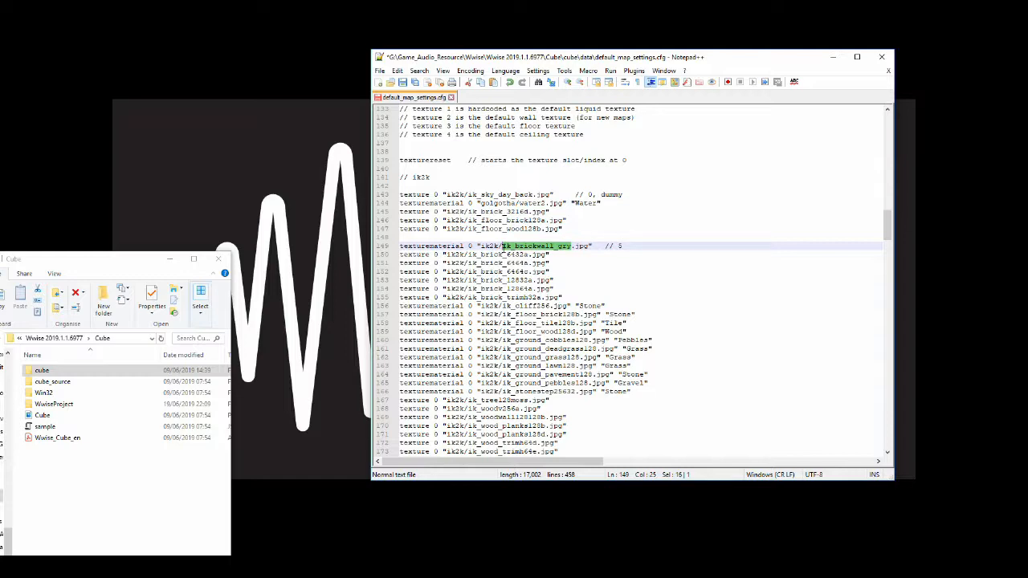
right_click(512, 246)
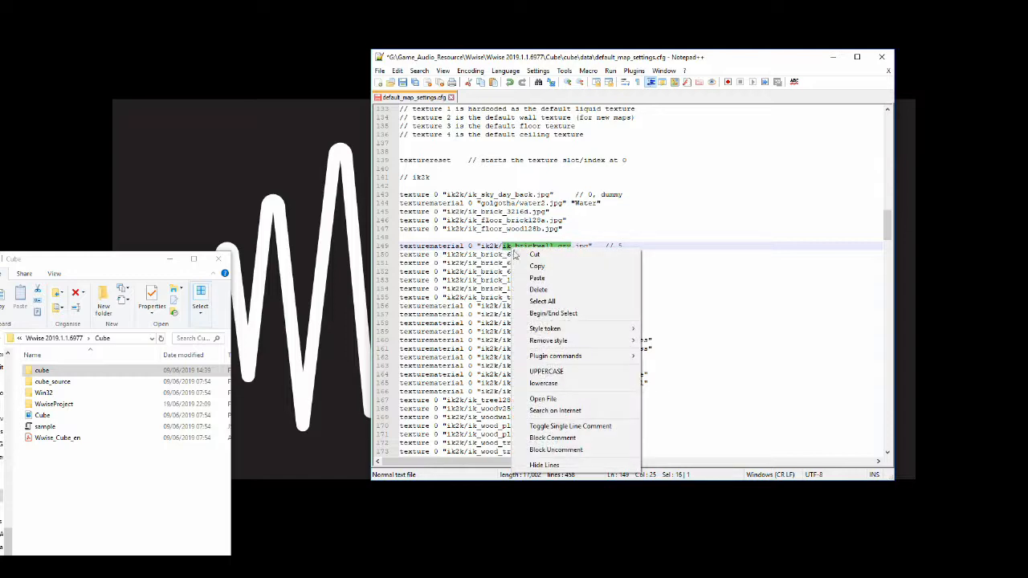
click(532, 264)
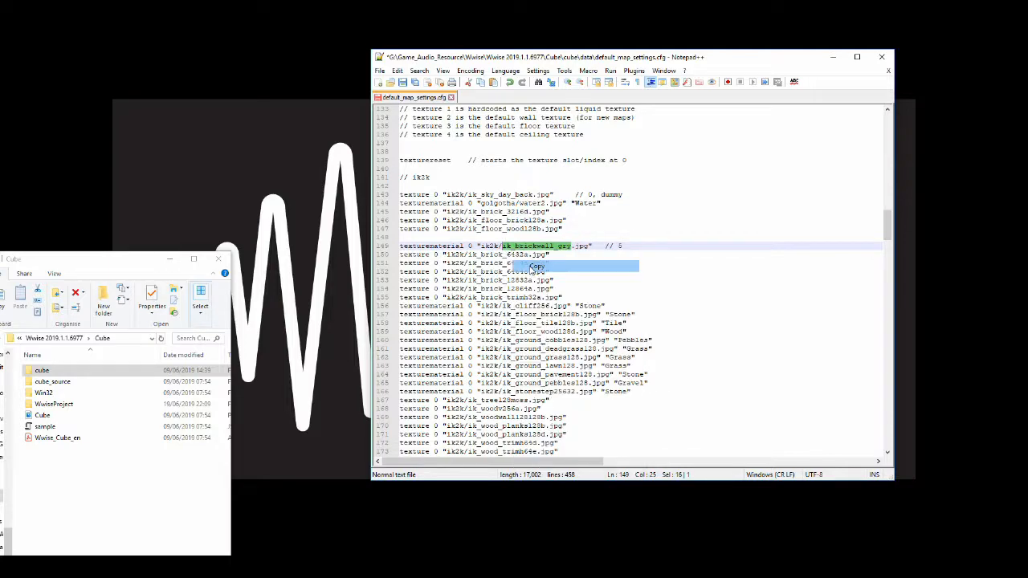
double_click(83, 373)
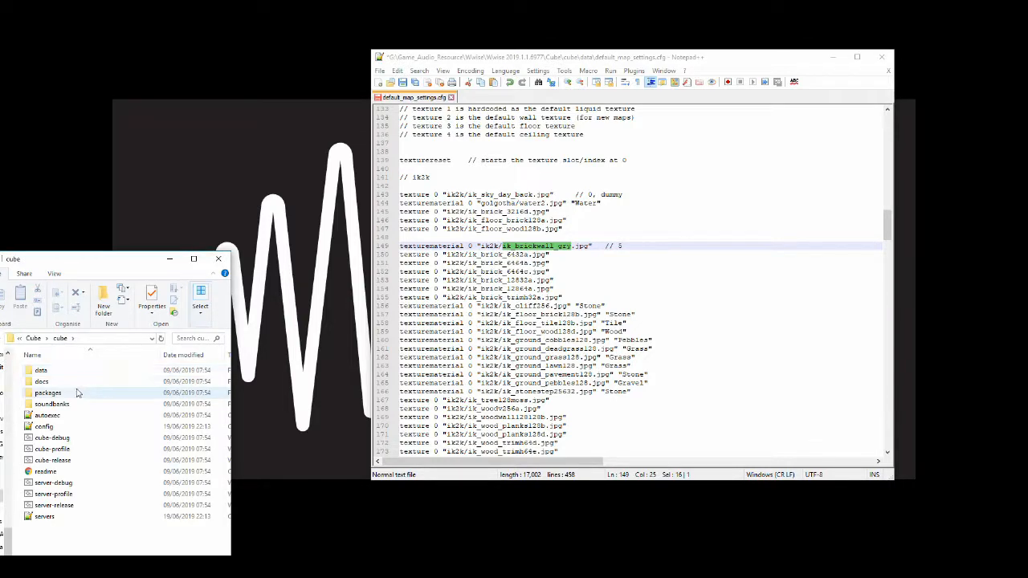
double_click(75, 392)
click(193, 338)
key(ctrl+v)
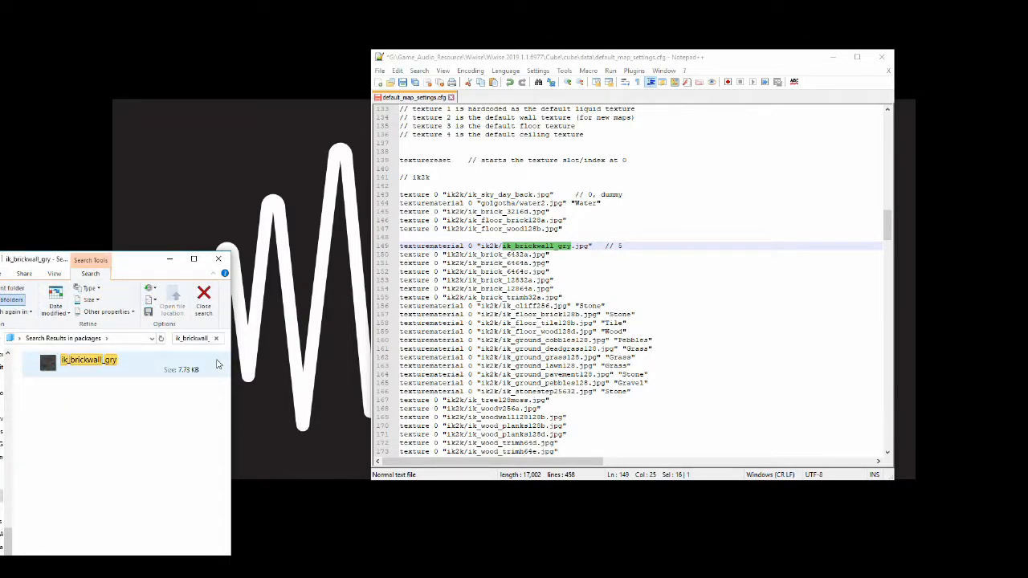
double_click(120, 370)
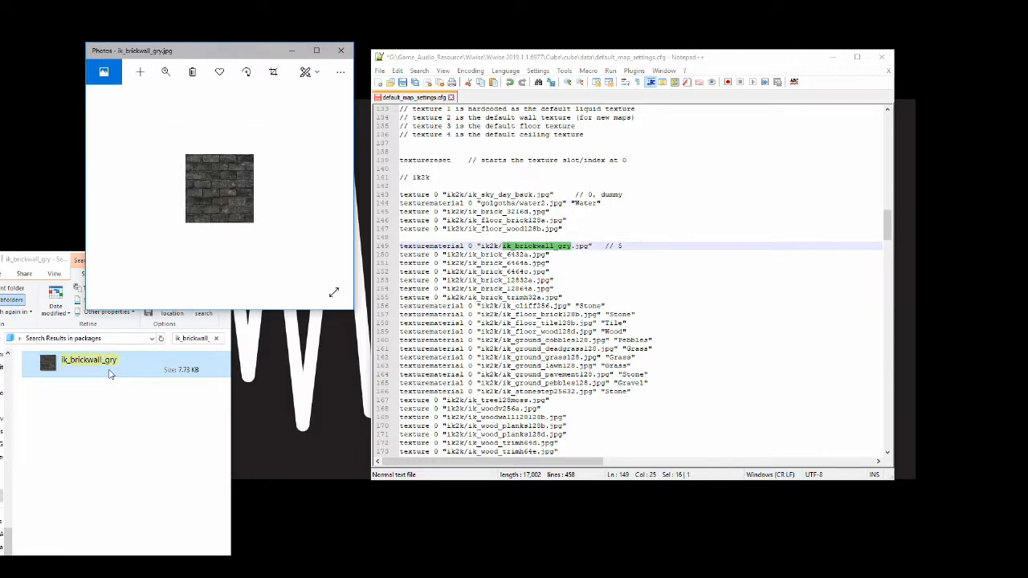
Step: Look up the ik_brick_6464a texture image in the packages folder and append the material "Stone" to its line in the settings file
right_click(536, 264)
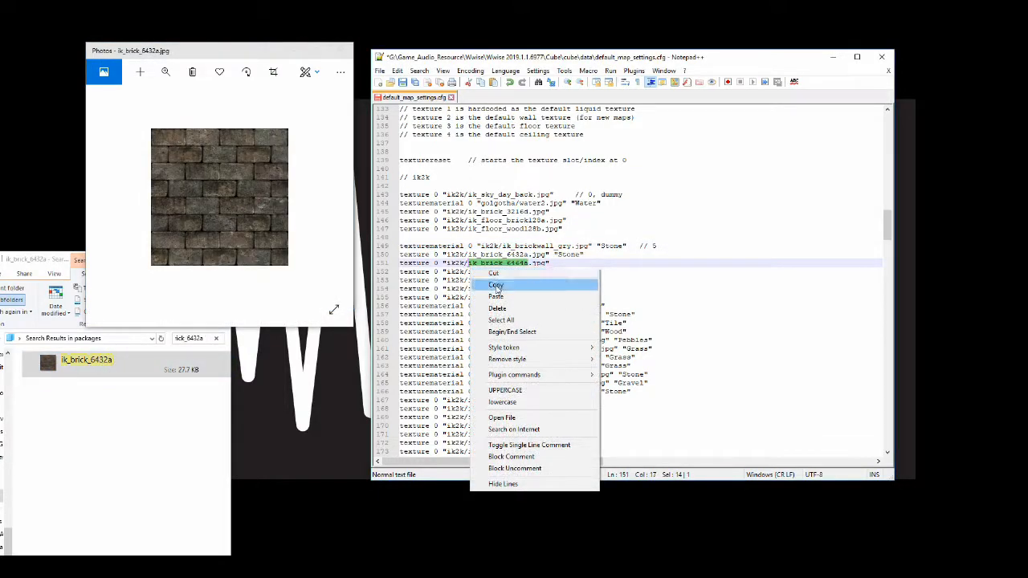
click(554, 283)
click(205, 339)
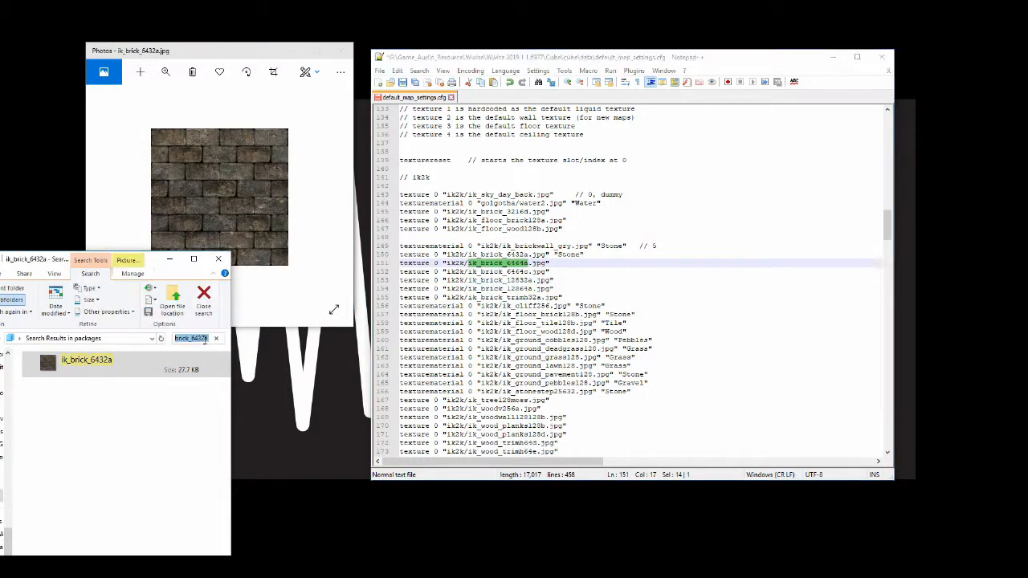
key(ctrl+v)
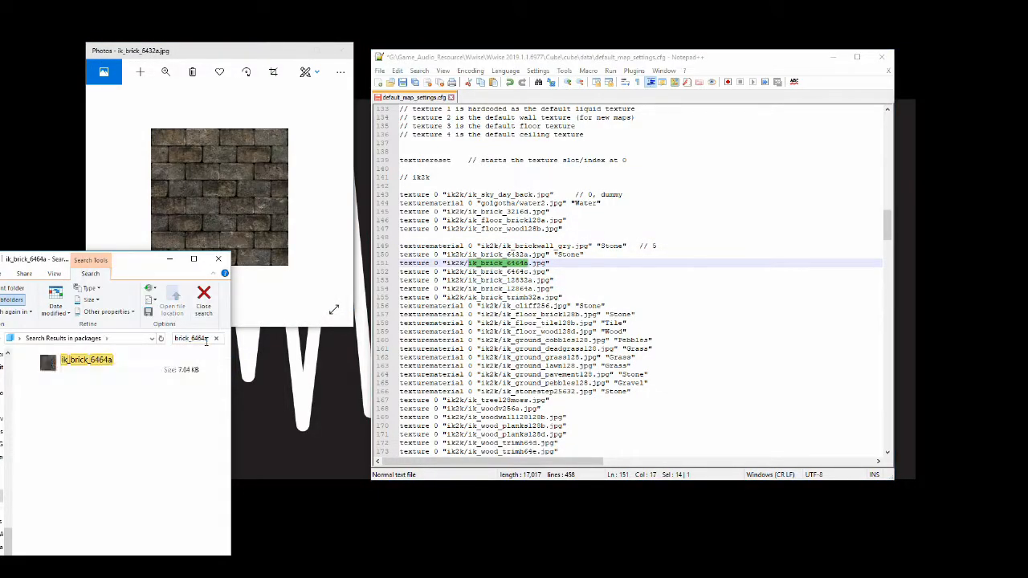
double_click(107, 363)
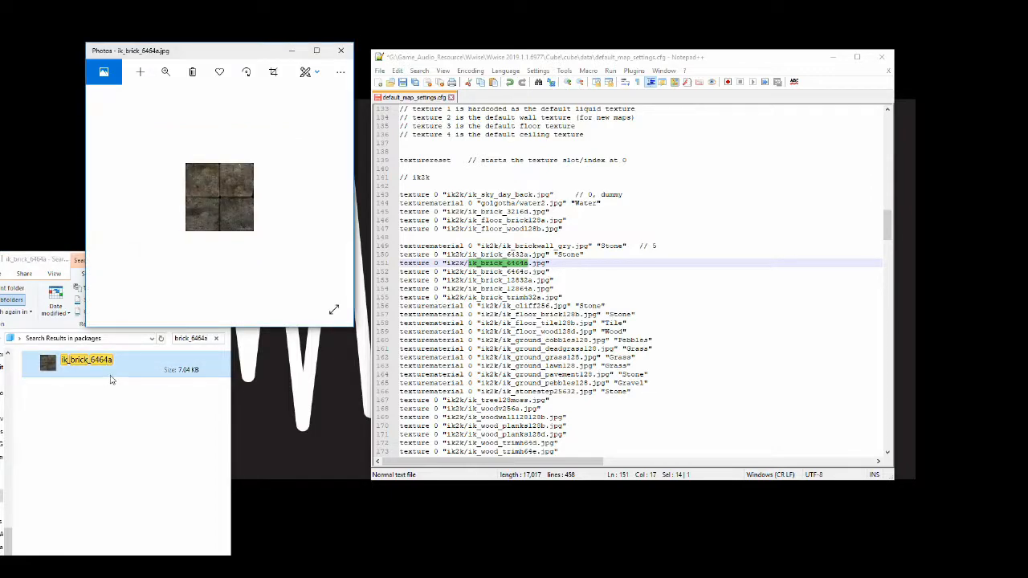
click(573, 265)
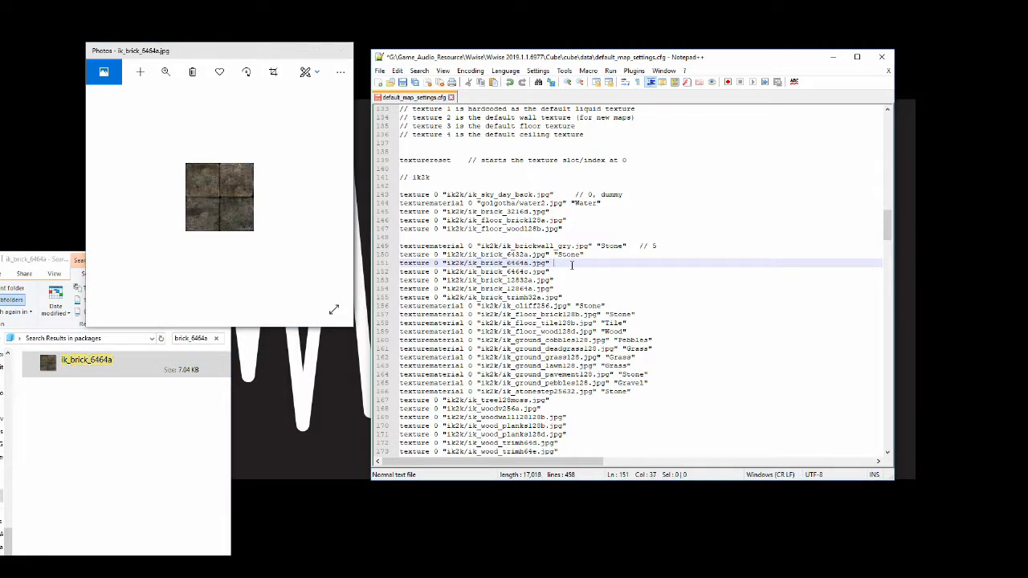
text("Stone)
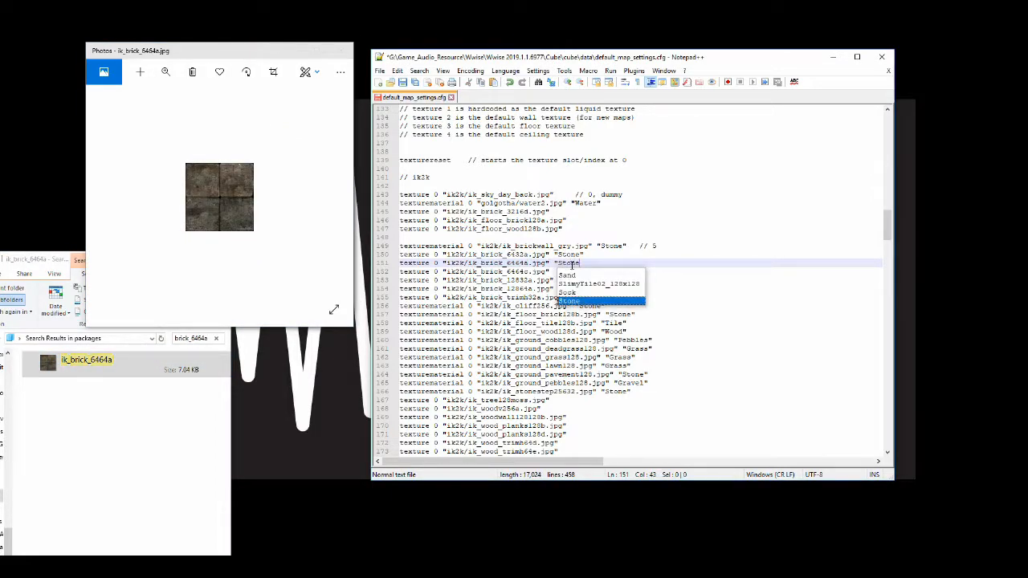
text(")
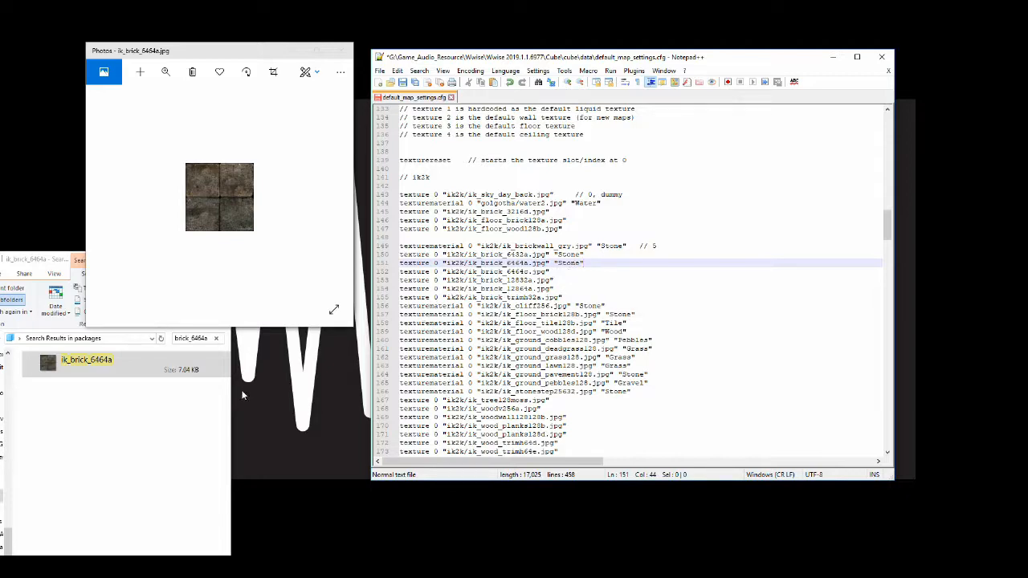
Step: Look up the brick_6464c texture image in the packages folder and append the material "Stone" to the ik_brick_6464c line
drag(526, 272, 482, 277)
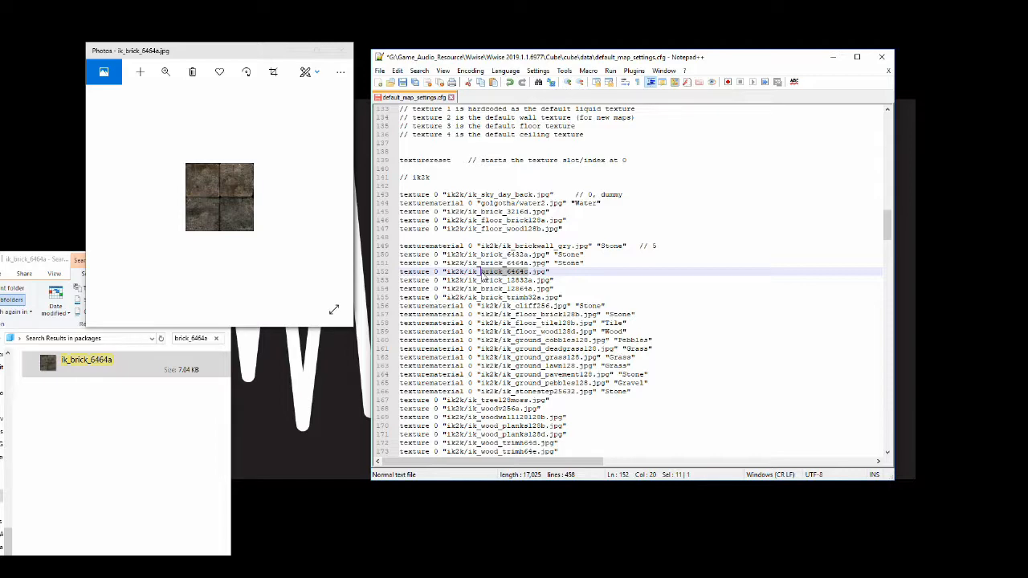
click(206, 339)
key(ctrl+v)
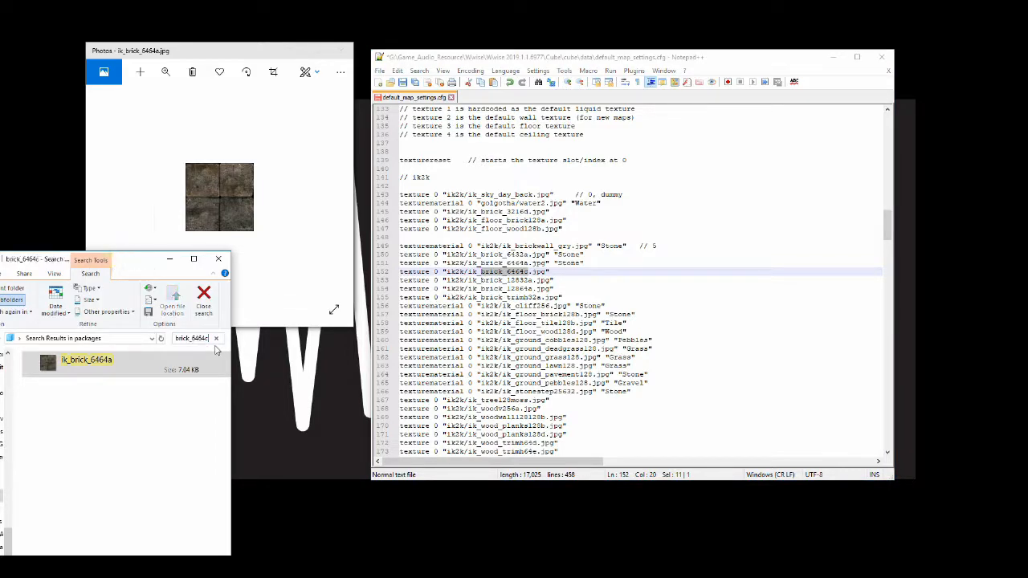
double_click(140, 368)
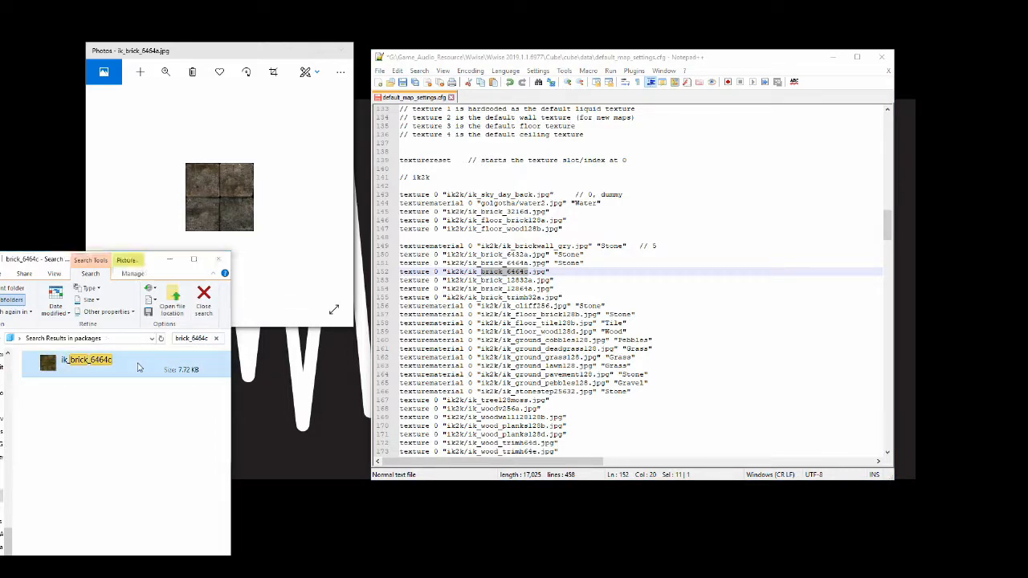
click(585, 272)
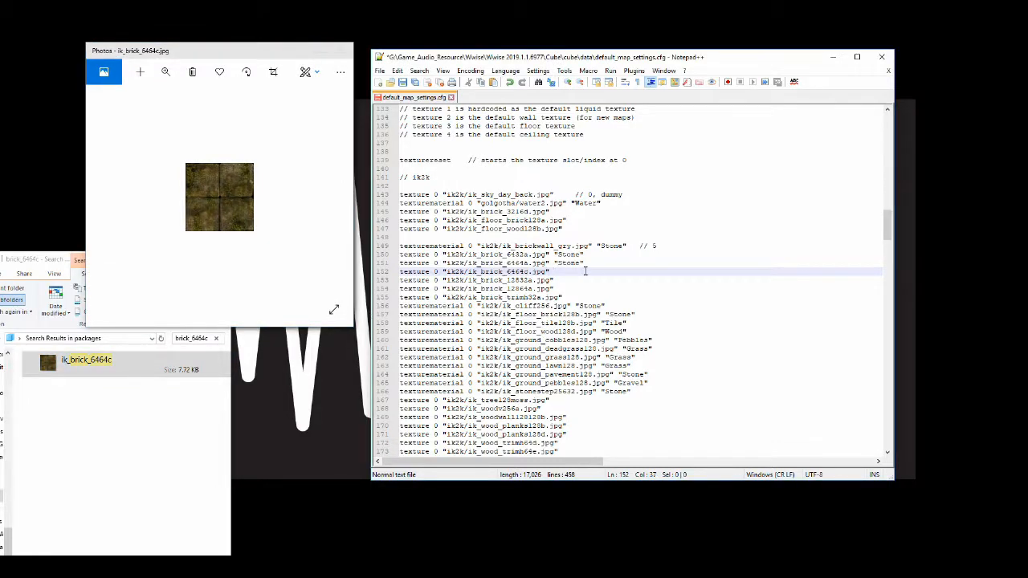
text("Stone")
Step: Change the command to texturematerial on the ik_brick_6432a and ik_brick_6464a lines of default_map_settings.cfg
click(433, 255)
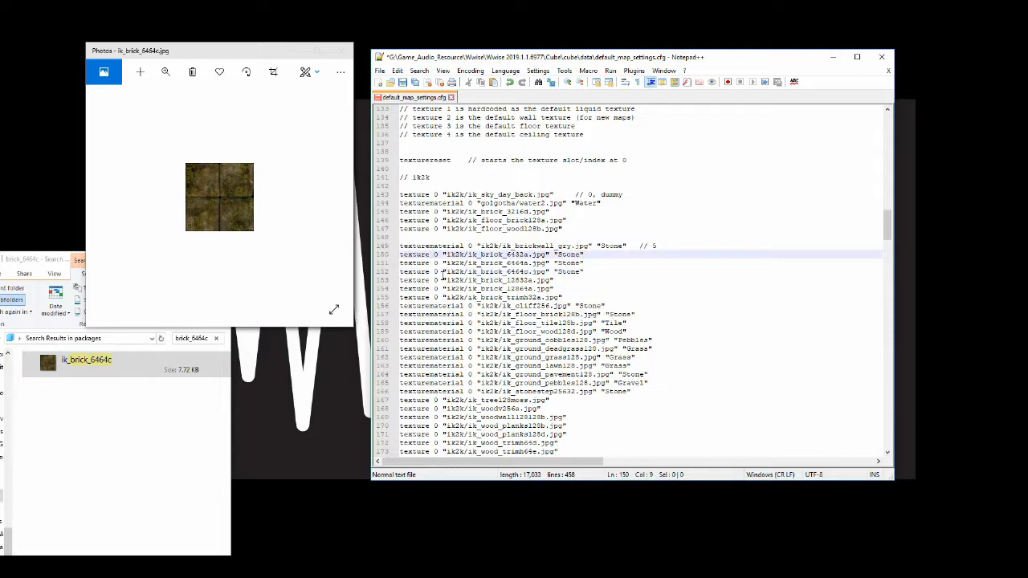
text(material)
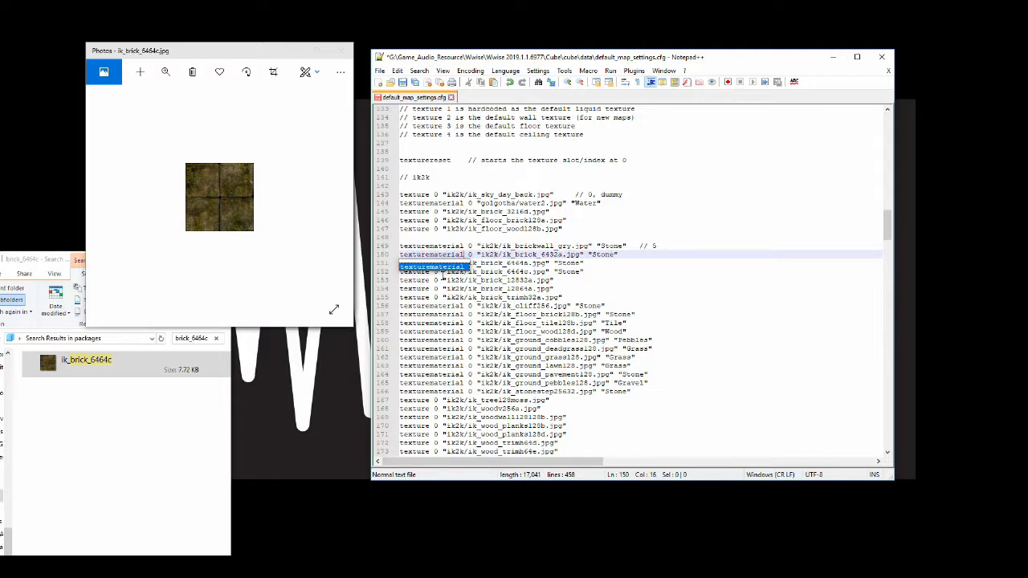
click(434, 263)
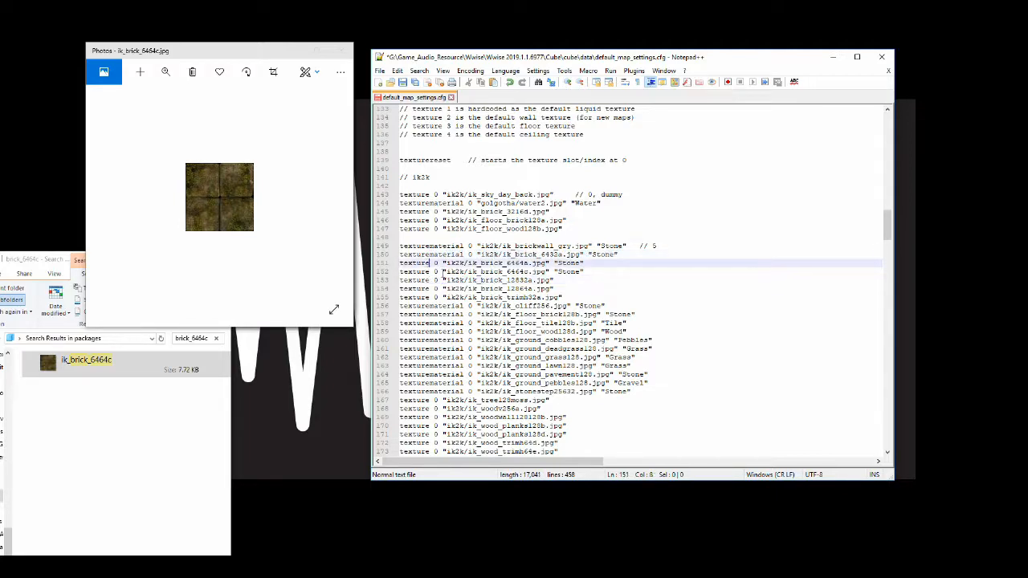
text(material)
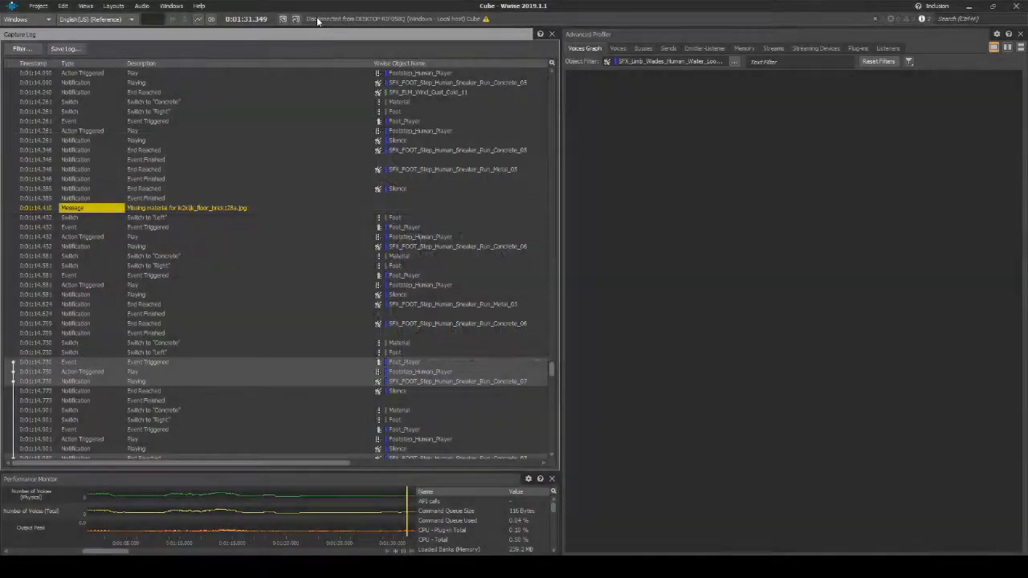
Step: Switch to Wwise and connect remotely to the Cube game running on the local Windows host from the connection history
click(282, 18)
click(413, 216)
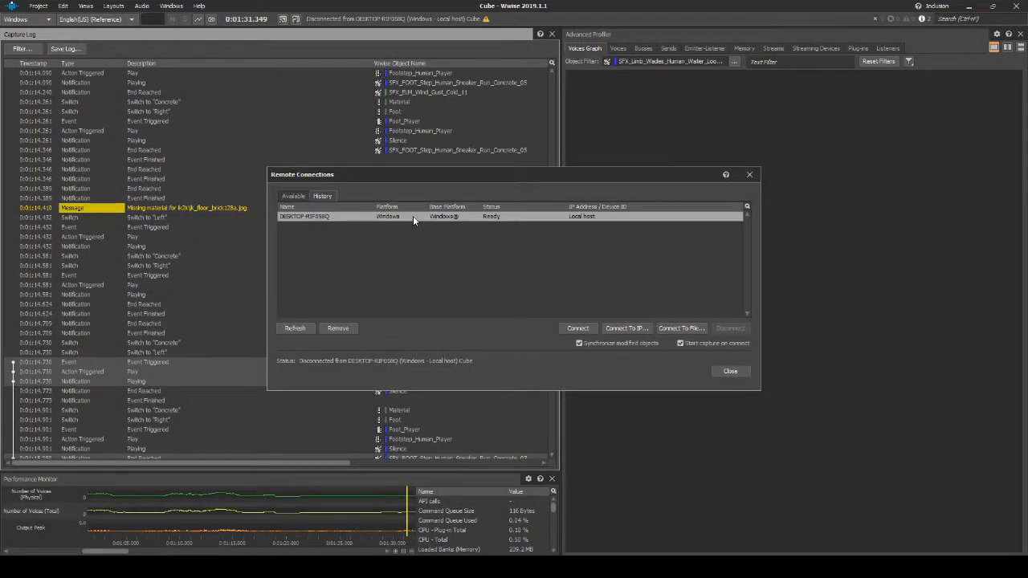
double_click(413, 216)
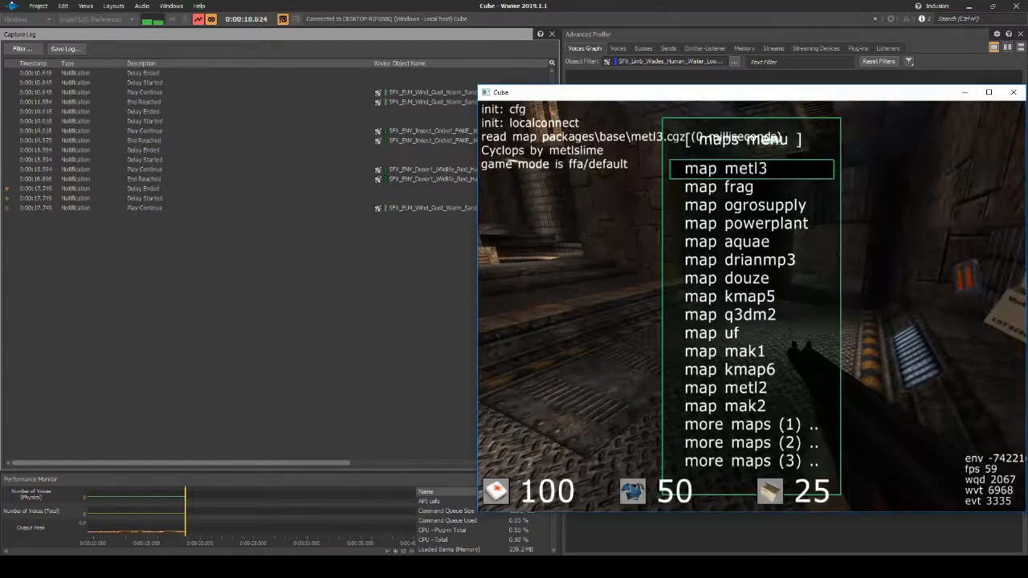
key(Down)
key(Down)
key(Down)
key(Down)
key(Down)
key(Down)
key(Down)
key(Down)
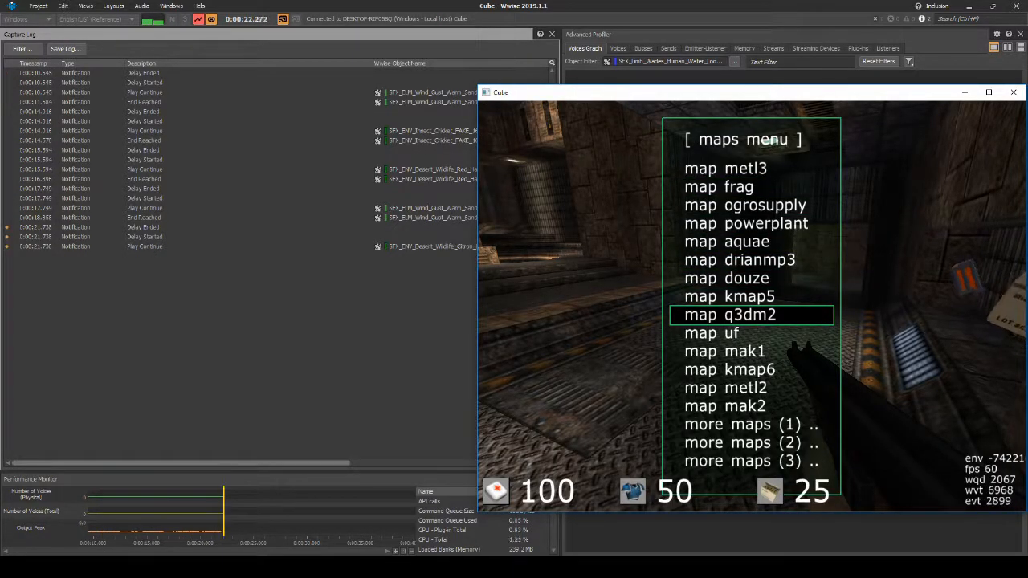
key(Escape)
key(Escape)
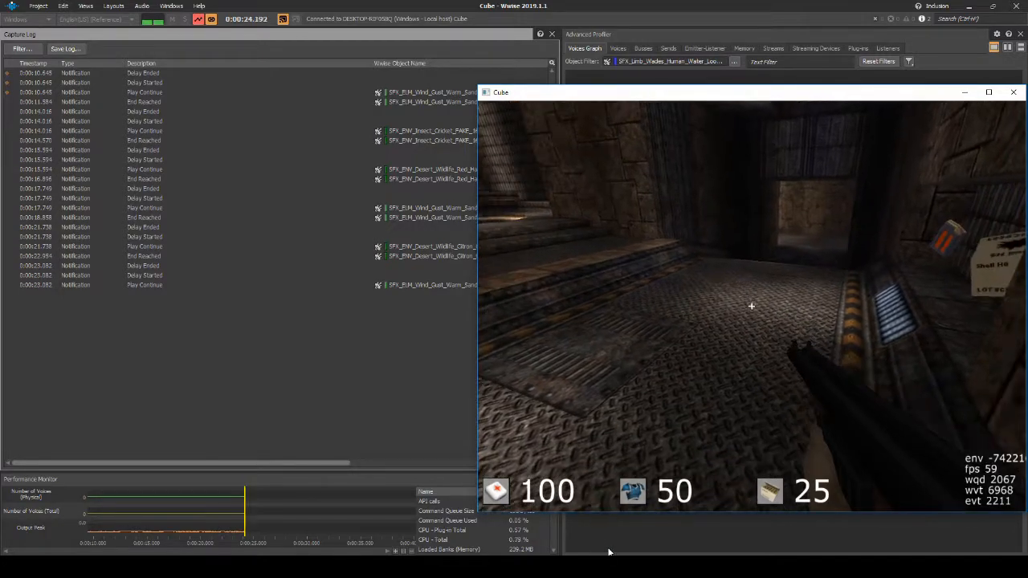
Step: Run the player forward through the metl3 map in Cube to trigger footstep events for the Wwise Capture Log
key(w)
key(w)
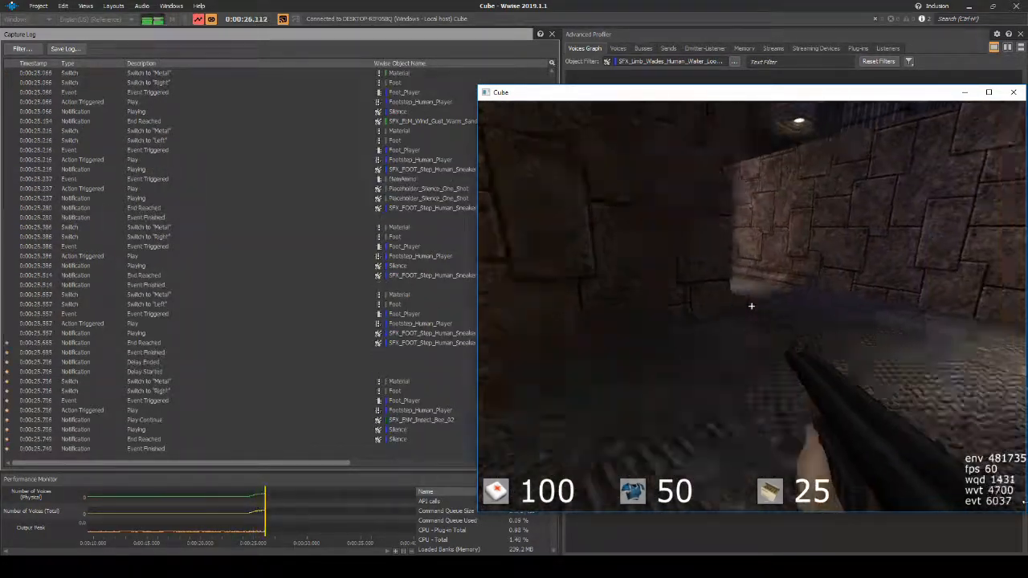
key(w)
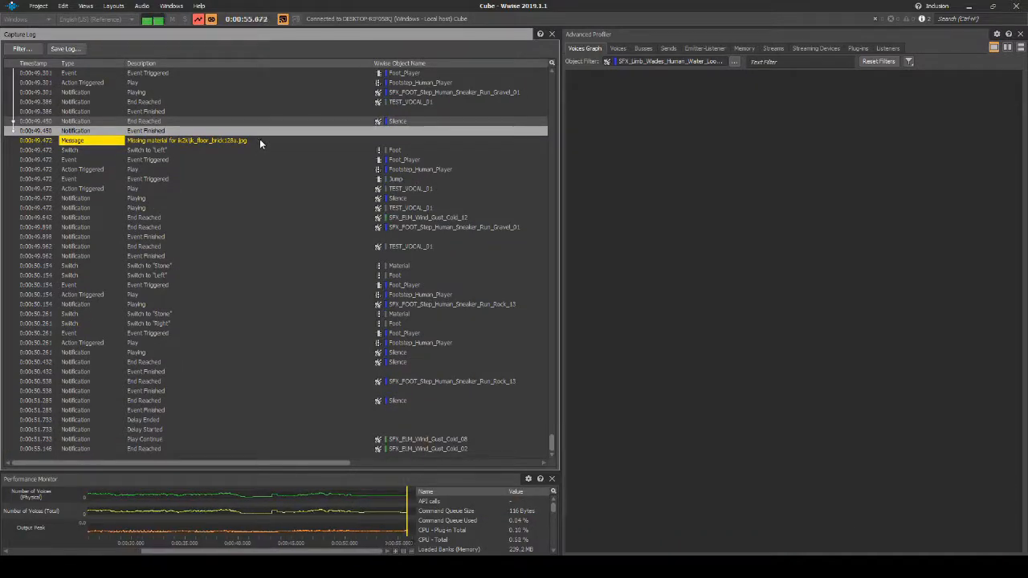
Step: Locate and select the missing-material message for ik_floor_brick128a.jpg in the Capture Log
click(259, 142)
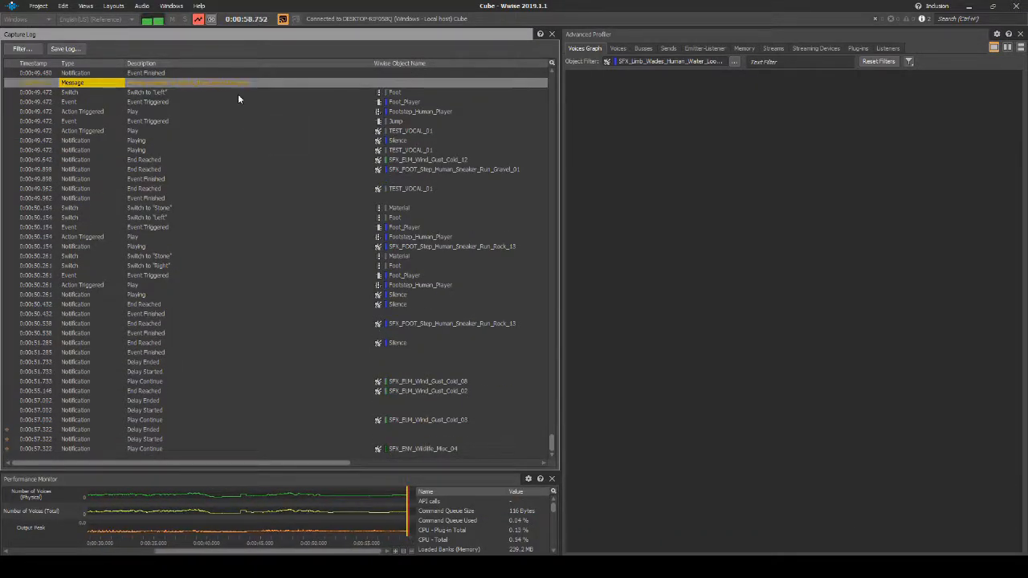
scroll(245, 120, up, 3)
click(245, 169)
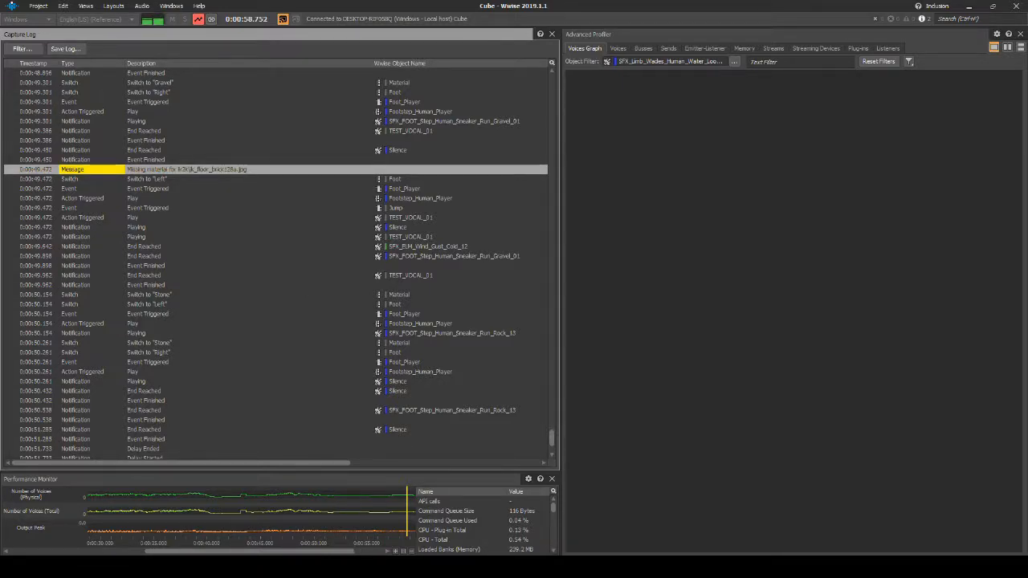
Step: Switch to Notepad++, find ik_floor_brick128a in default_map_settings.cfg and change the command on its line to texturematerial
click(486, 567)
key(ctrl+f)
text(ik_floor_brick128)
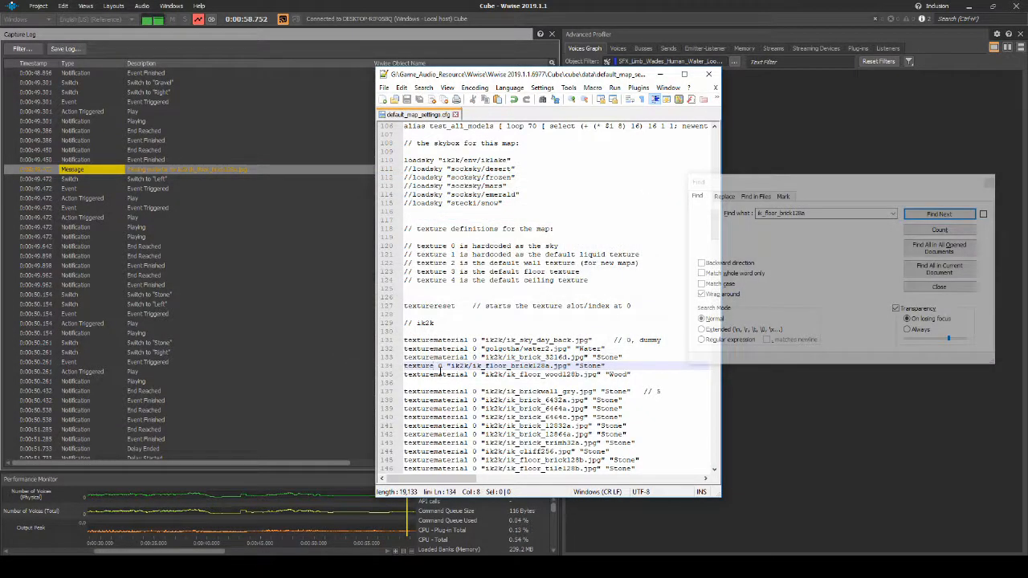
text(materi)
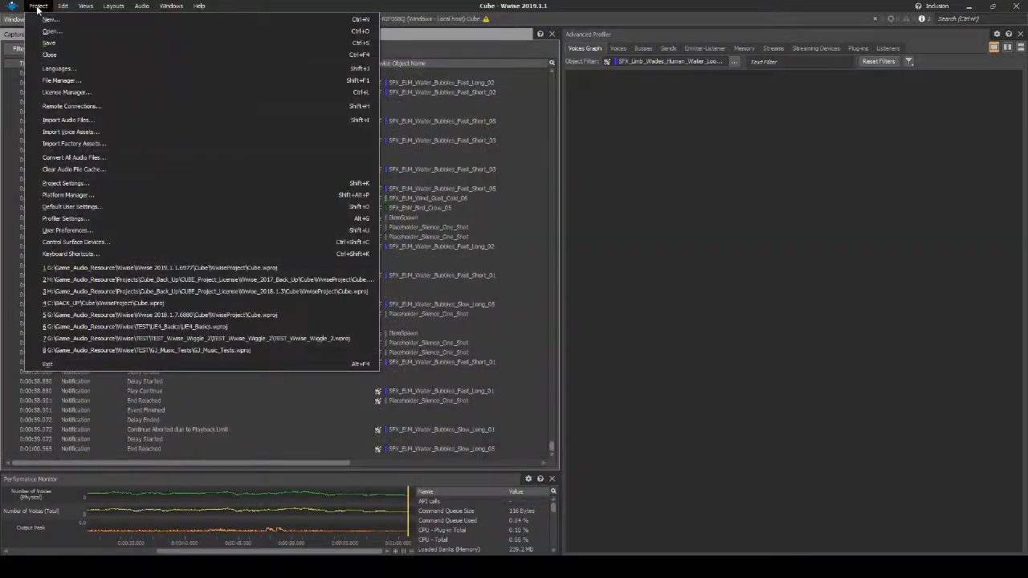
Step: Save the Wwise project, generate the selected SoundBanks for Windows and close the generation report
click(48, 43)
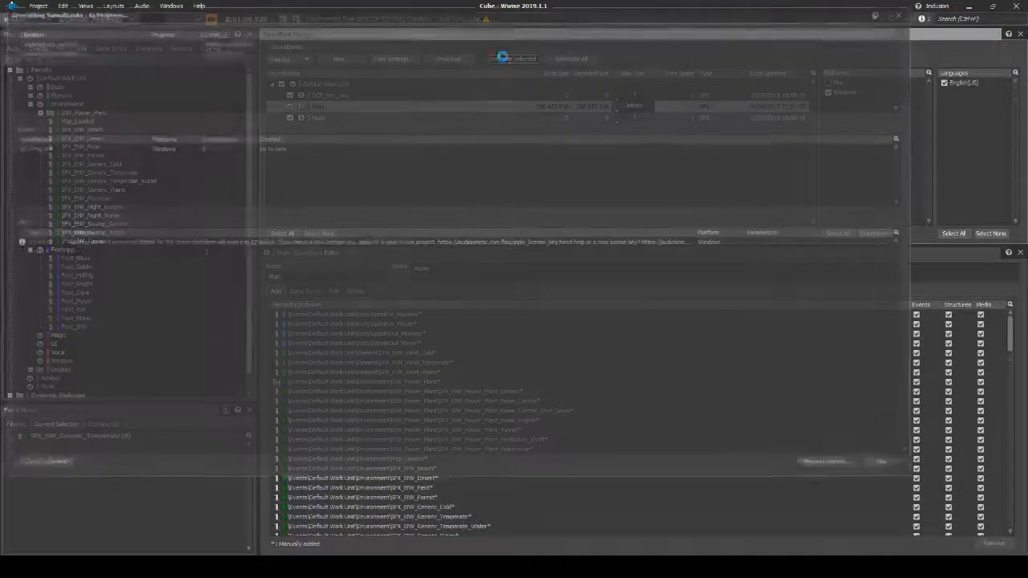
click(887, 465)
Step: Generate an Integrity Report for the Windows platform with all report categories enabled, review it and close it
click(87, 6)
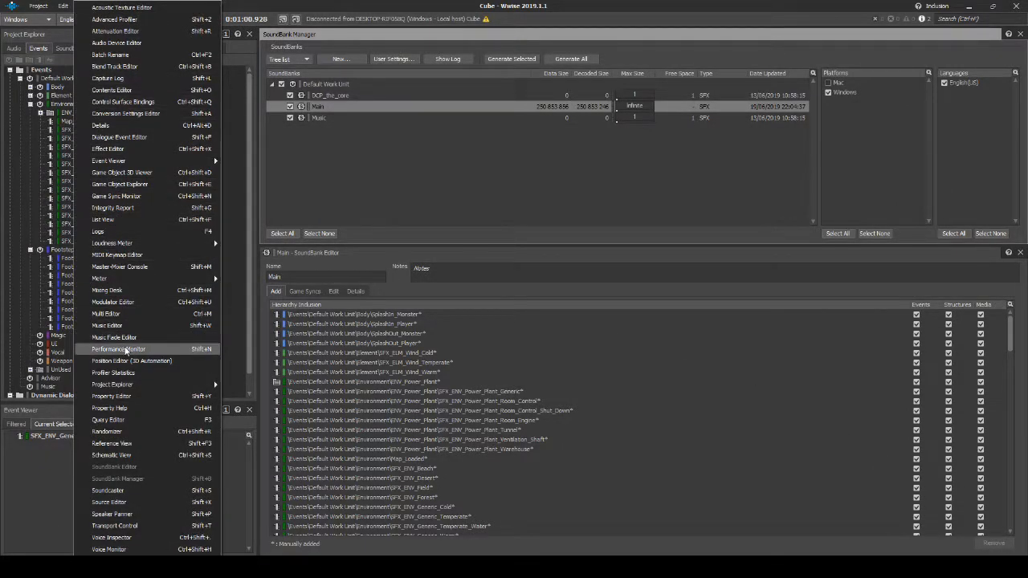
click(126, 210)
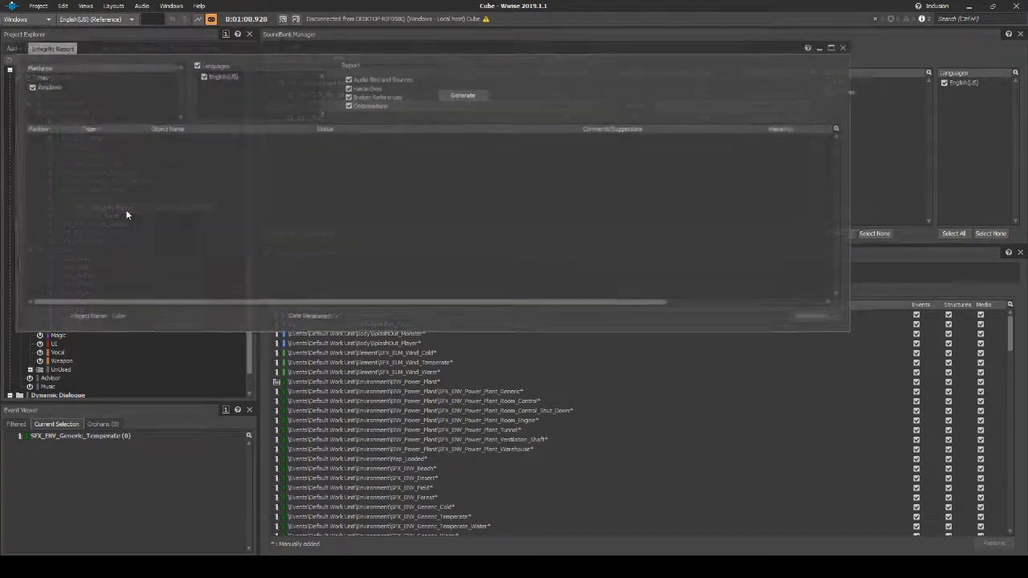
click(470, 94)
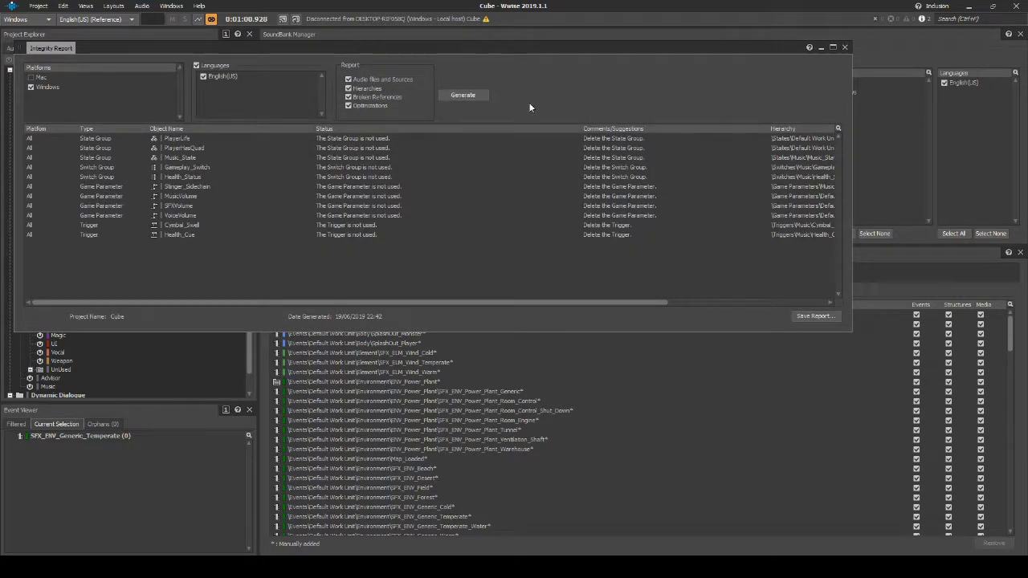
click(844, 47)
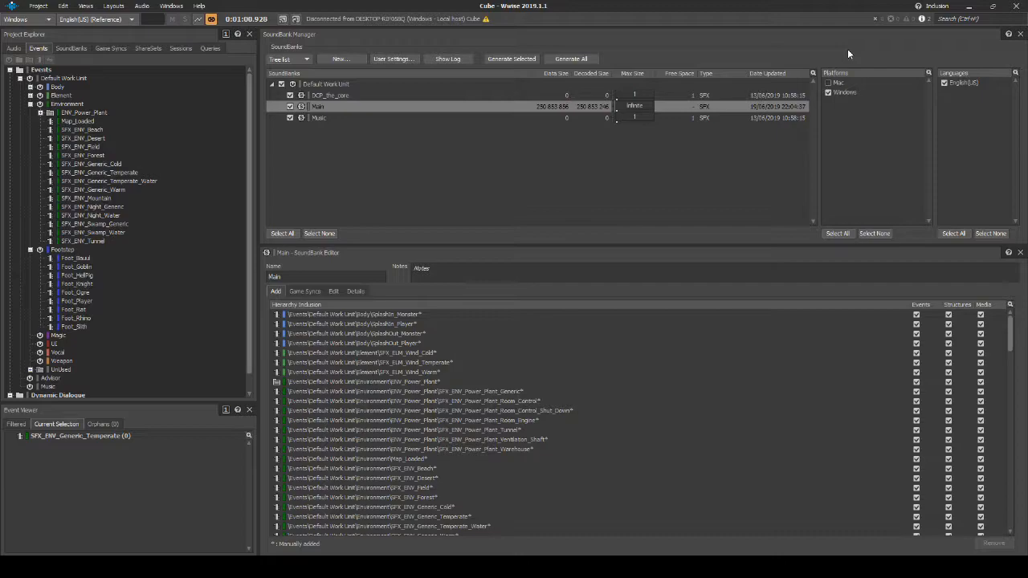